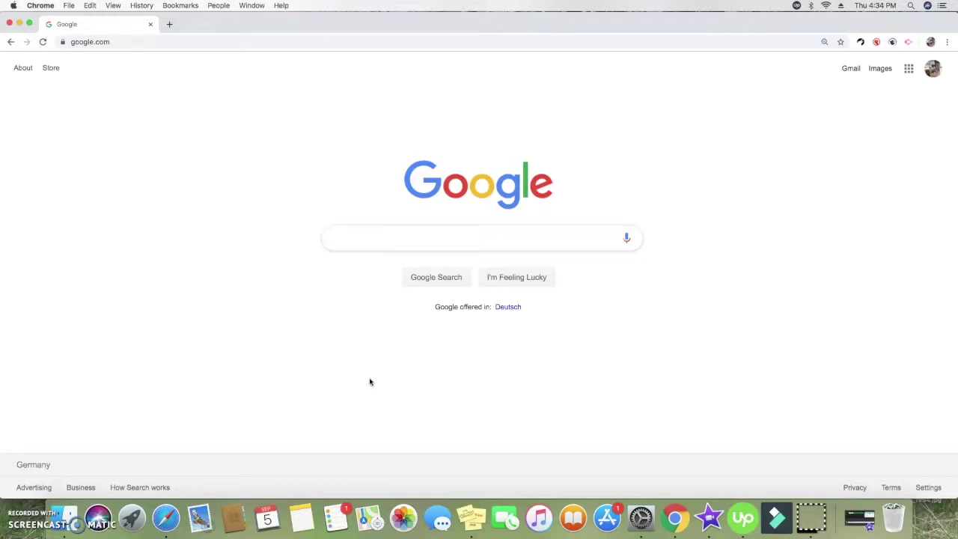
Search Google for 'linkedin' and open the 'LinkedIn: Log In or Sign Up' result.
{"action": "type", "text": "linkedin"}
{"action": "key", "text": "Return"}
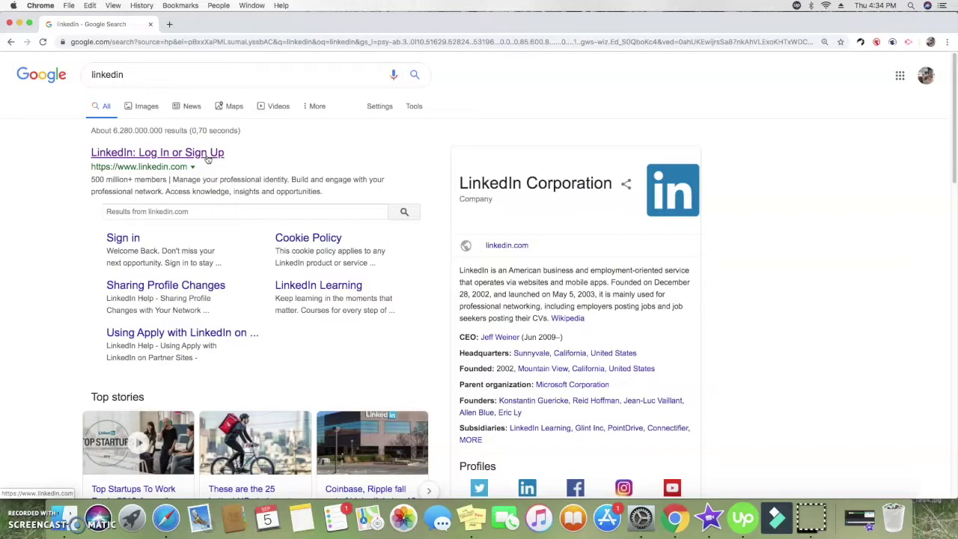
{"action": "left_click", "coordinate": [203, 155]}
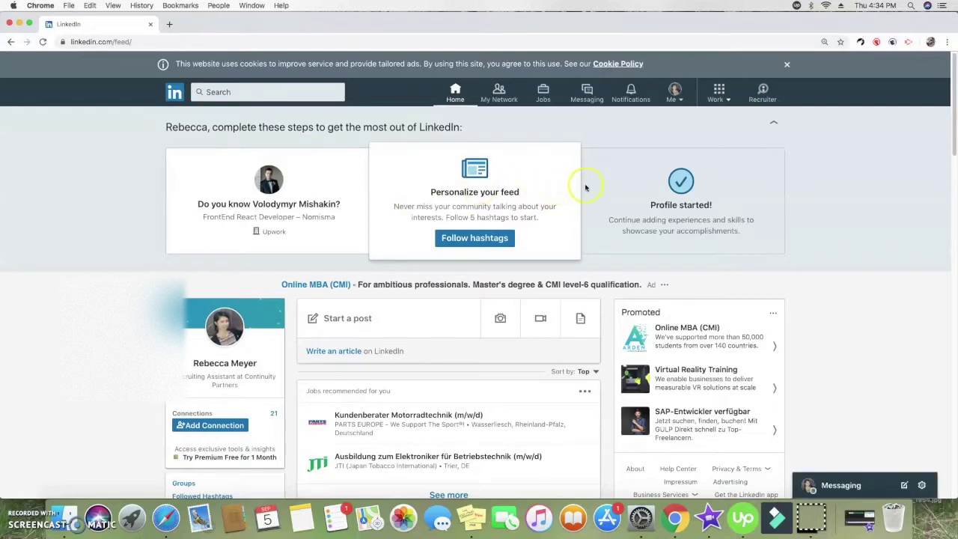
Open LinkedIn Recruiter from the Recruiter icon in the feed's top navigation bar.
{"action": "left_click", "coordinate": [763, 96]}
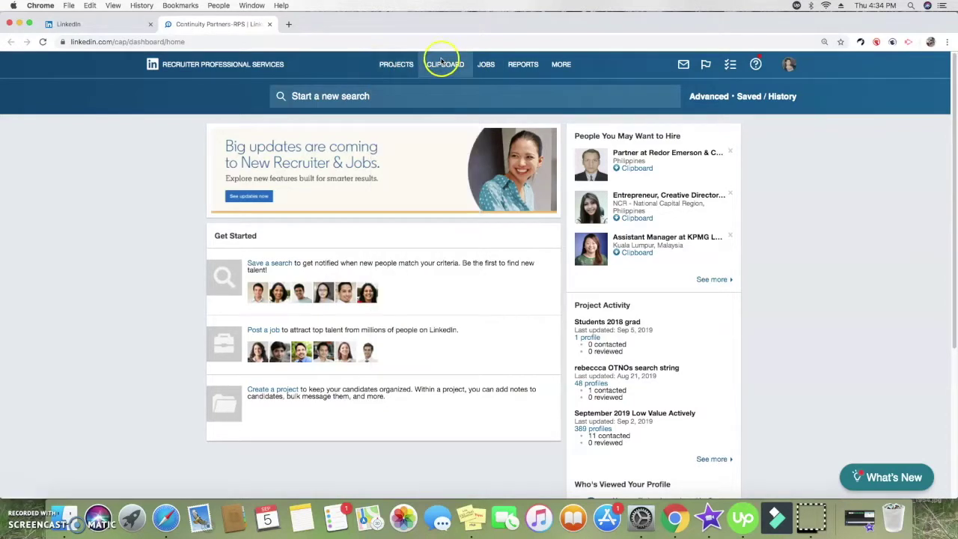
Open Recruiter's Advanced search page, after a brief return to the dashboard.
{"action": "left_click", "coordinate": [344, 97]}
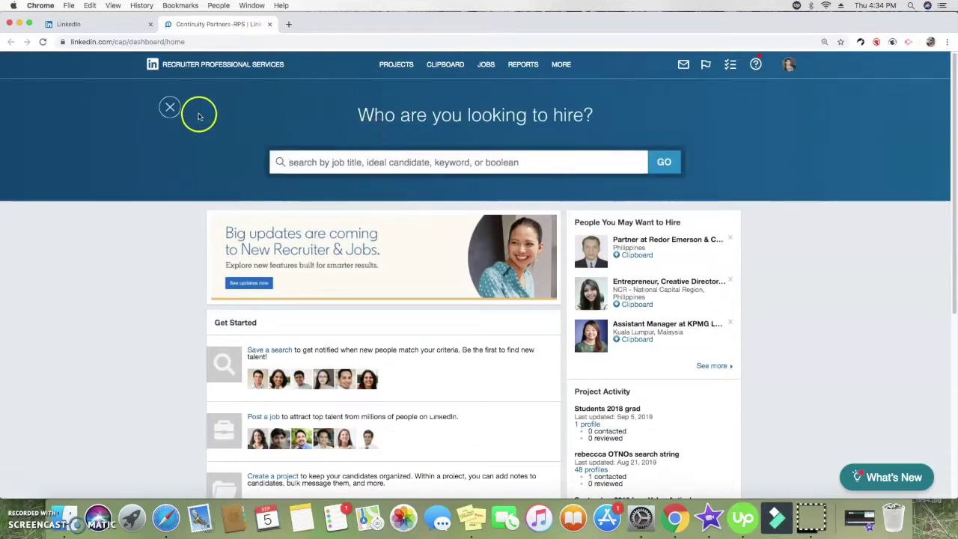
{"action": "left_click", "coordinate": [174, 112]}
{"action": "left_click", "coordinate": [707, 97]}
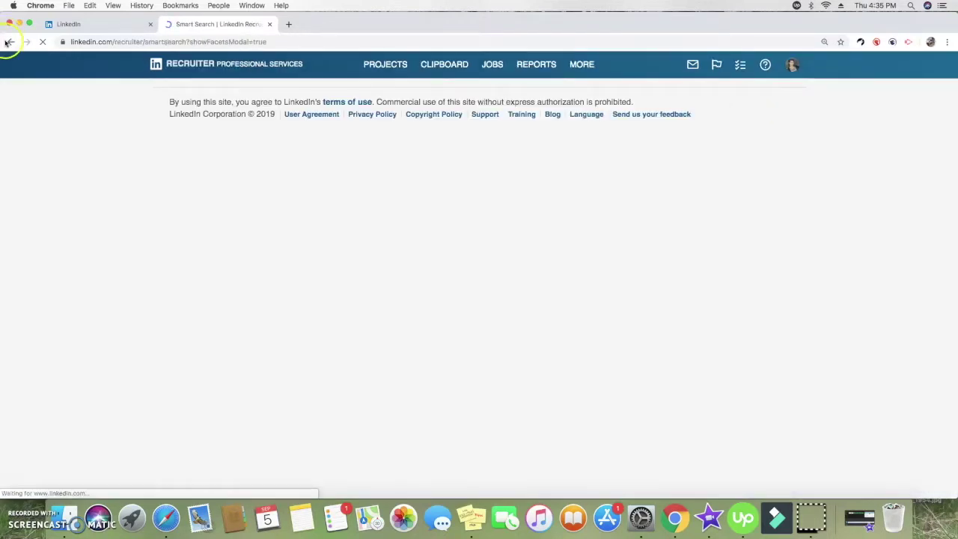
{"action": "left_click", "coordinate": [9, 42]}
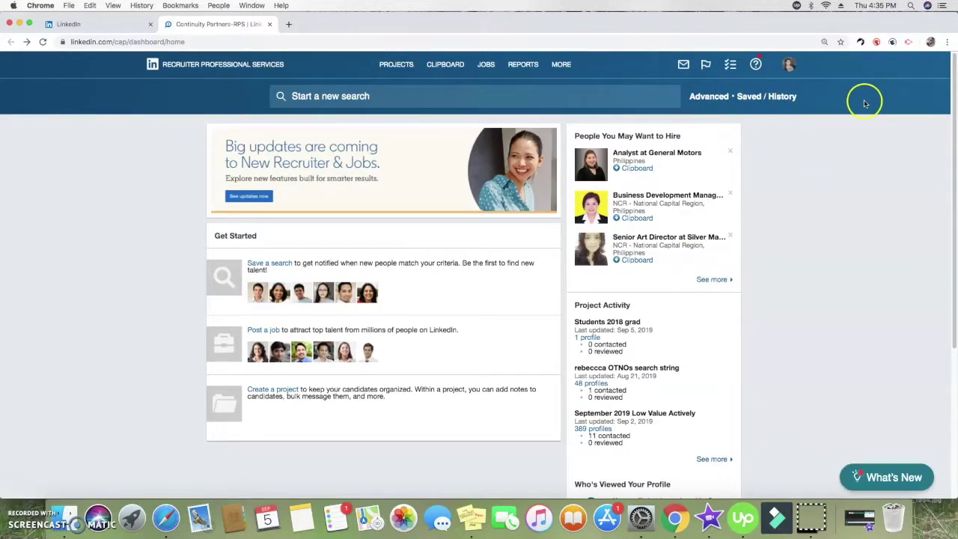
{"action": "left_click", "coordinate": [708, 97]}
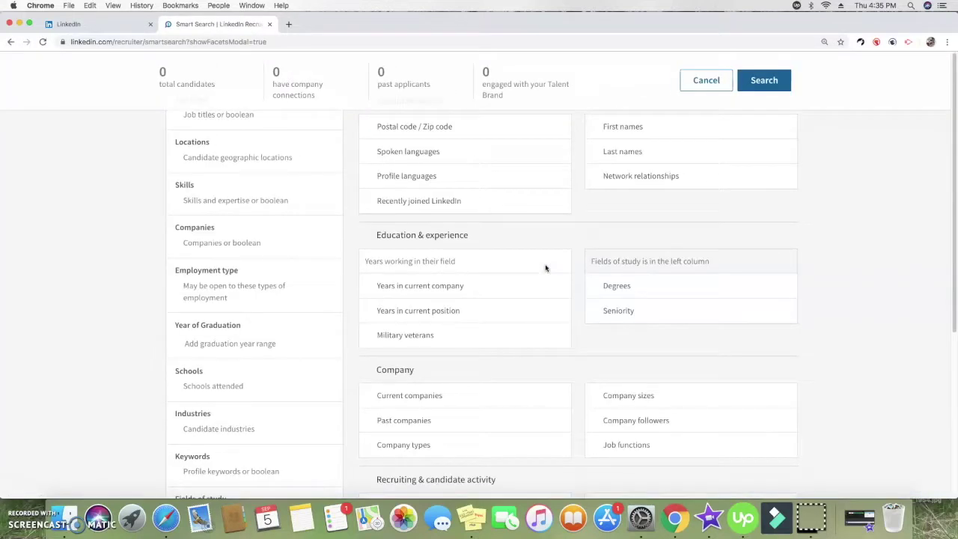
Leave the filter overview and preview the job title, location, skills and company filters.
{"action": "left_click", "coordinate": [706, 79]}
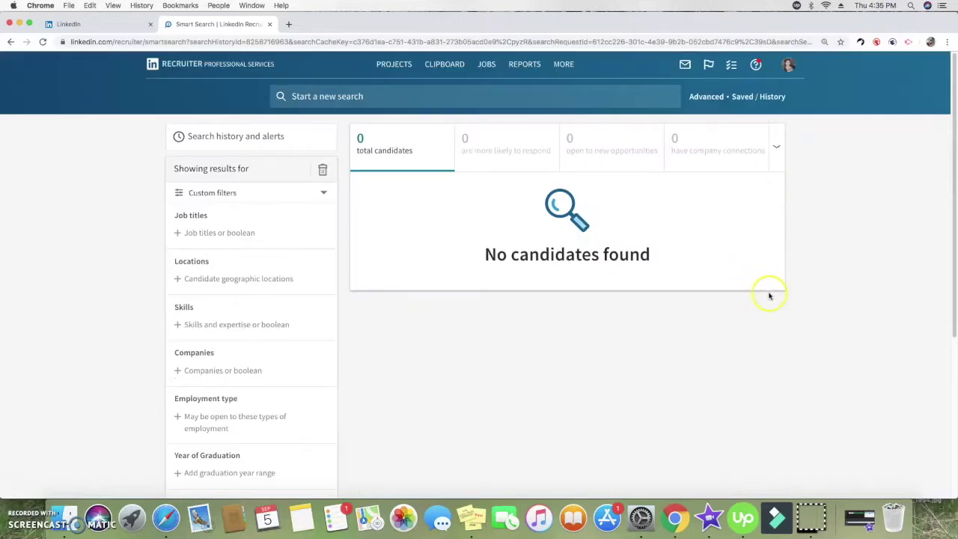
{"action": "left_click", "coordinate": [222, 233]}
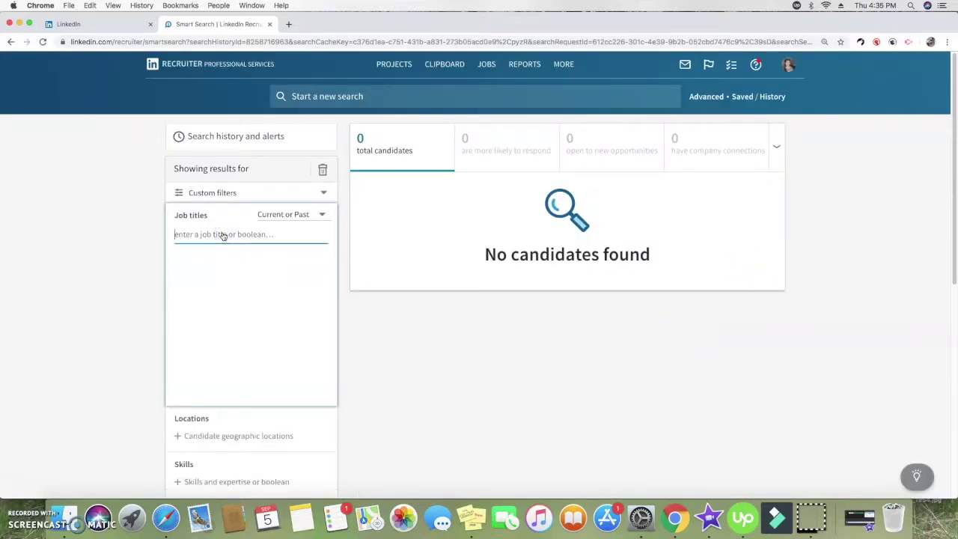
{"action": "left_click", "coordinate": [111, 250]}
{"action": "scroll", "coordinate": [111, 255], "scroll_direction": "down", "scroll_amount": 3}
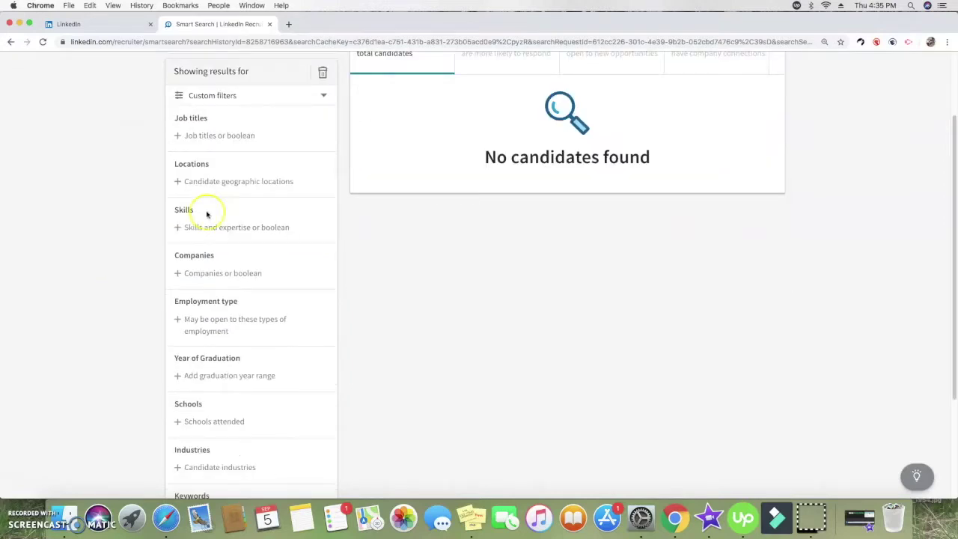
{"action": "left_click", "coordinate": [249, 185]}
{"action": "left_click", "coordinate": [114, 220]}
{"action": "left_click", "coordinate": [186, 226]}
{"action": "left_click", "coordinate": [81, 250]}
{"action": "scroll", "coordinate": [82, 253], "scroll_direction": "down", "scroll_amount": 2}
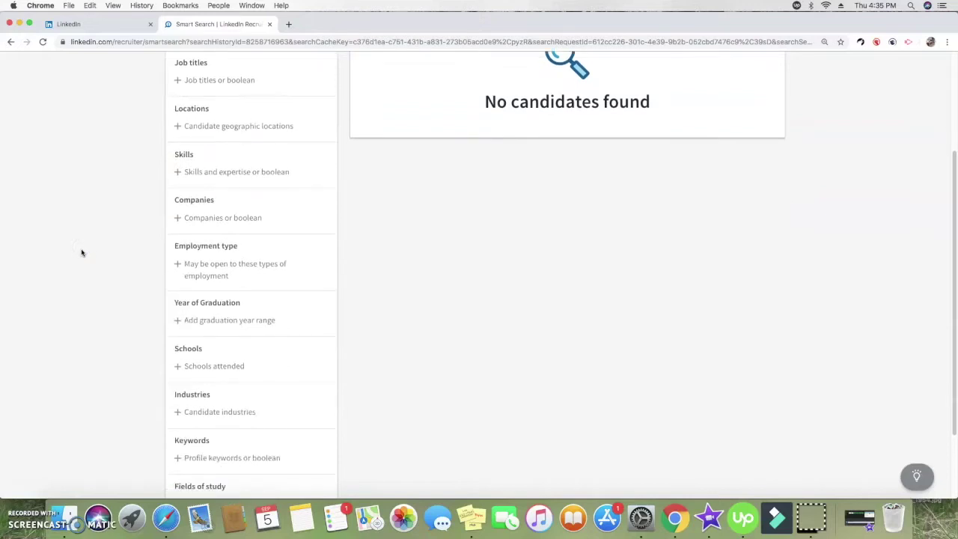
{"action": "left_click", "coordinate": [222, 216]}
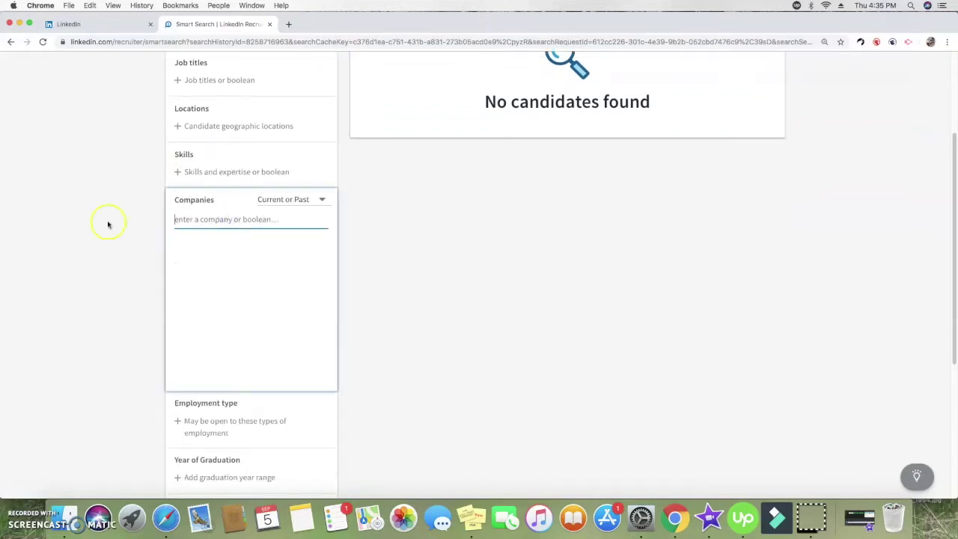
{"action": "left_click", "coordinate": [86, 220]}
Preview graduation year, schools, keywords and fields of study, then ready the Job titles filter.
{"action": "scroll", "coordinate": [87, 236], "scroll_direction": "down", "scroll_amount": 1}
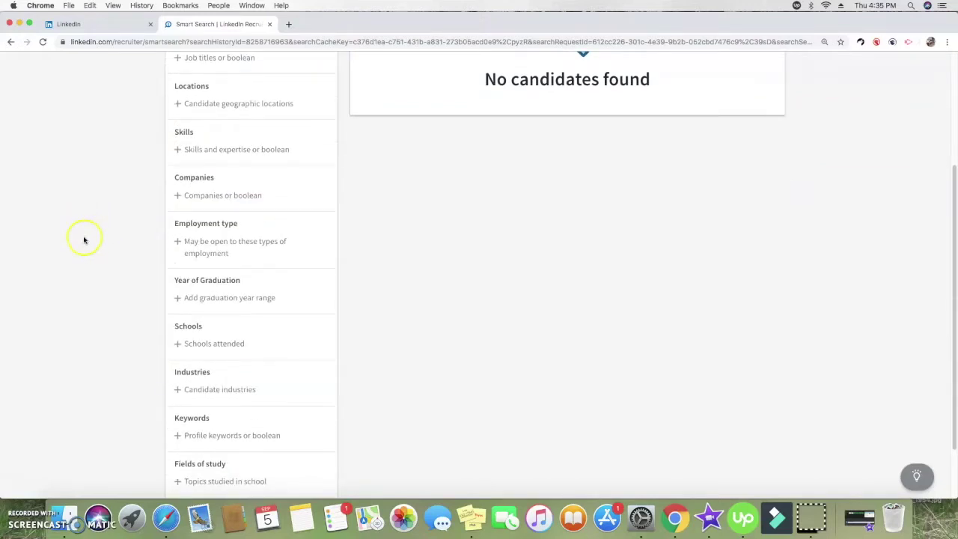
{"action": "scroll", "coordinate": [84, 240], "scroll_direction": "down", "scroll_amount": 1}
{"action": "left_click", "coordinate": [248, 278]}
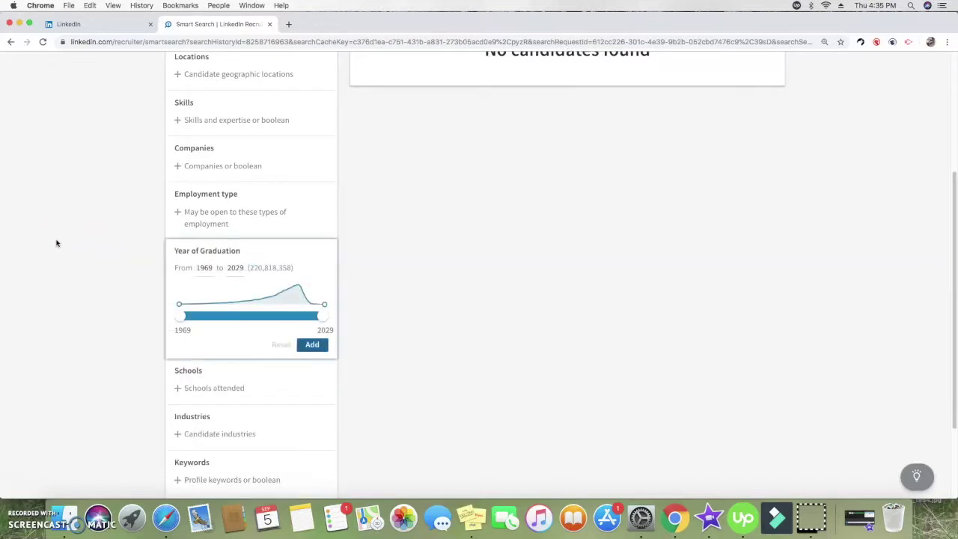
{"action": "left_click", "coordinate": [103, 264]}
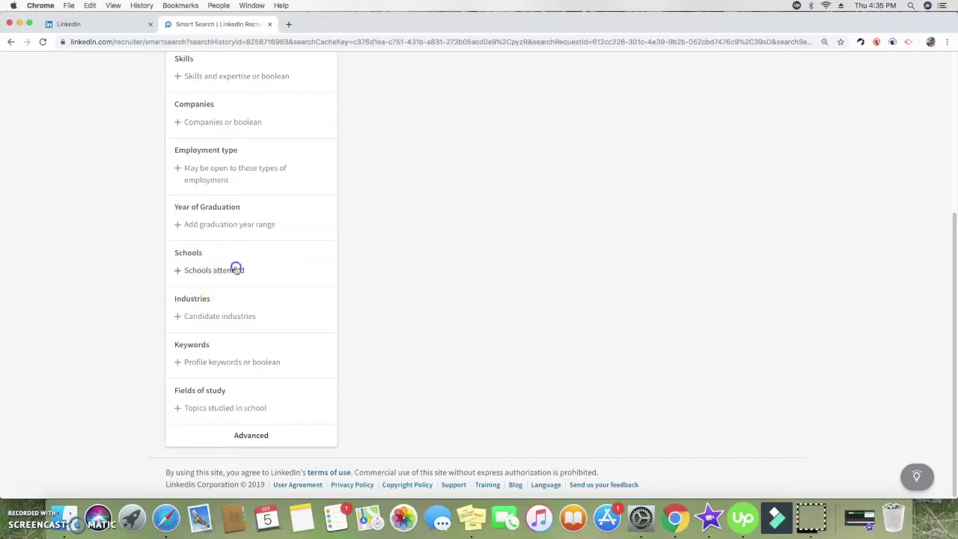
{"action": "left_click", "coordinate": [235, 269]}
{"action": "left_click", "coordinate": [105, 277]}
{"action": "left_click", "coordinate": [233, 361]}
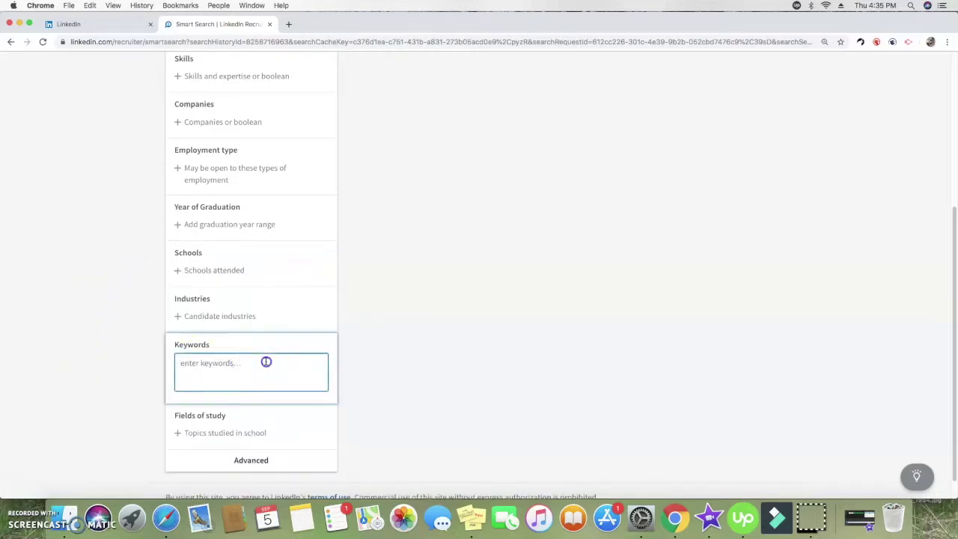
{"action": "left_click", "coordinate": [462, 360]}
{"action": "scroll", "coordinate": [459, 357], "scroll_direction": "down", "scroll_amount": 5}
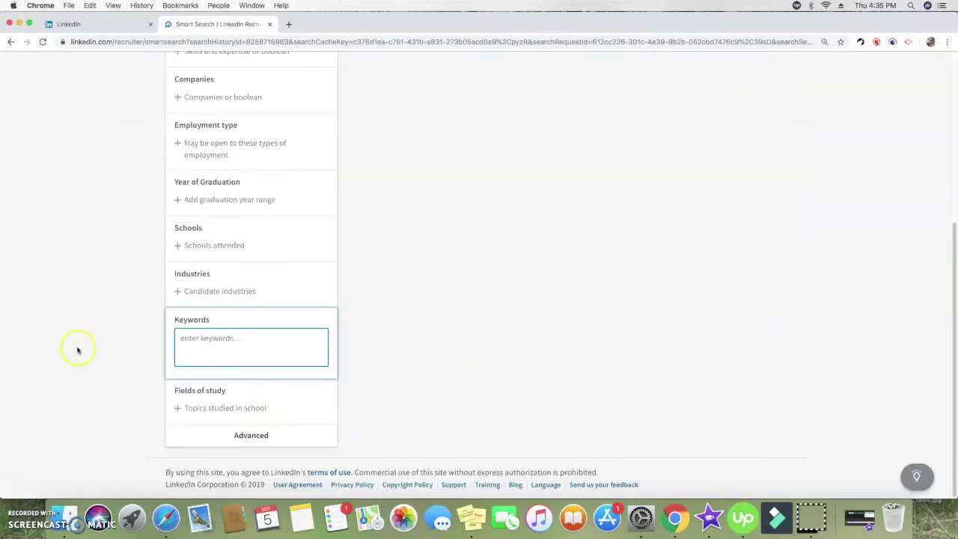
{"action": "left_click", "coordinate": [94, 327]}
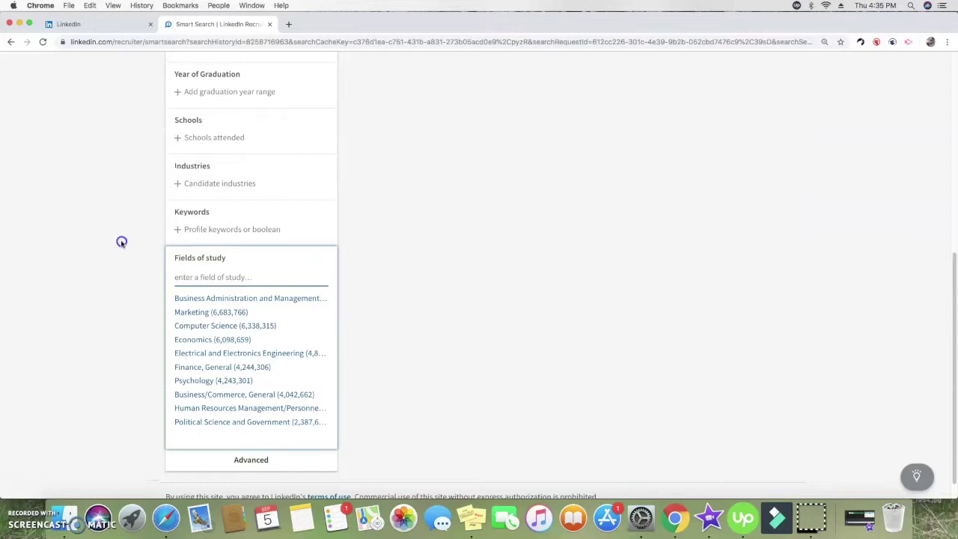
{"action": "left_click", "coordinate": [218, 233]}
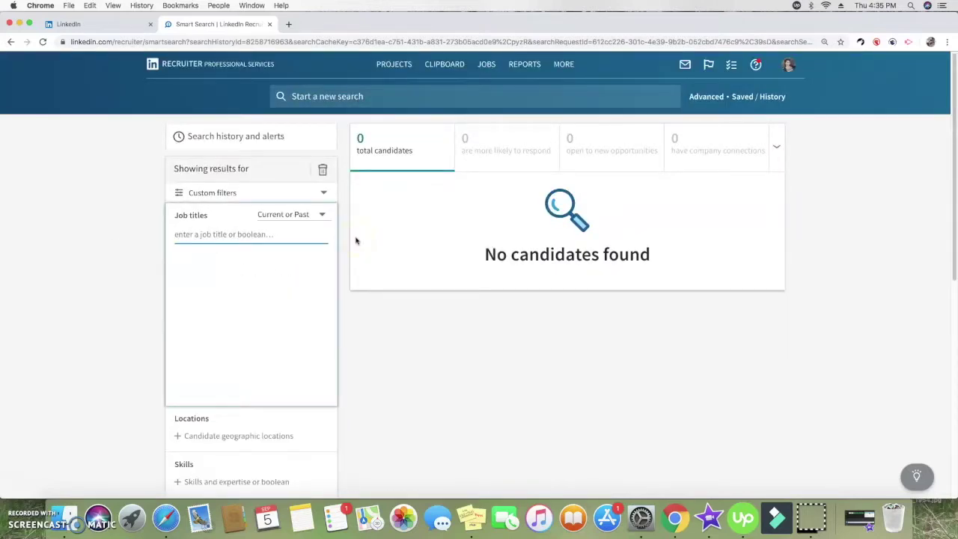
Add 'software engineer' as a Current or Past job title filter (3,744,496 candidates).
{"action": "type", "text": "software engineer\""}
{"action": "key", "text": "Return"}
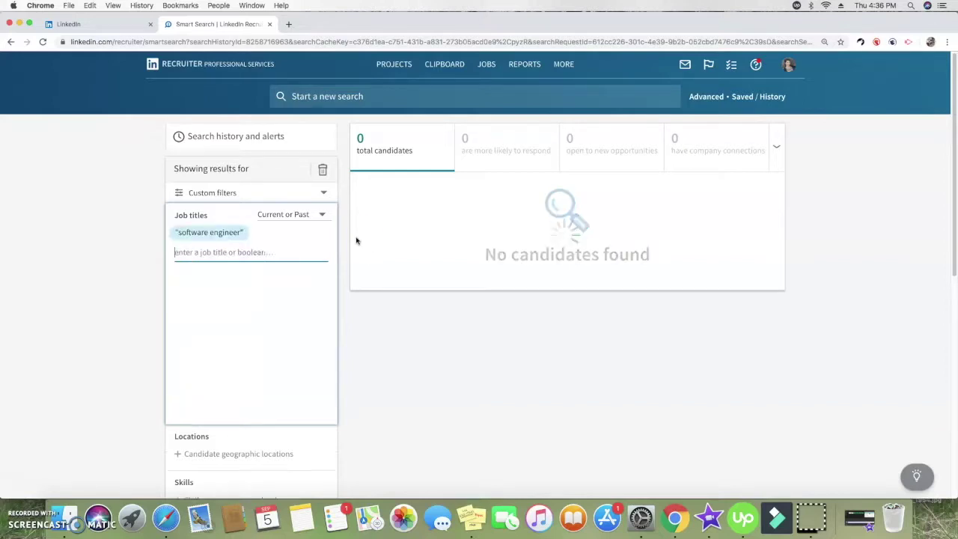
{"action": "left_click", "coordinate": [356, 247]}
{"action": "left_click", "coordinate": [318, 216]}
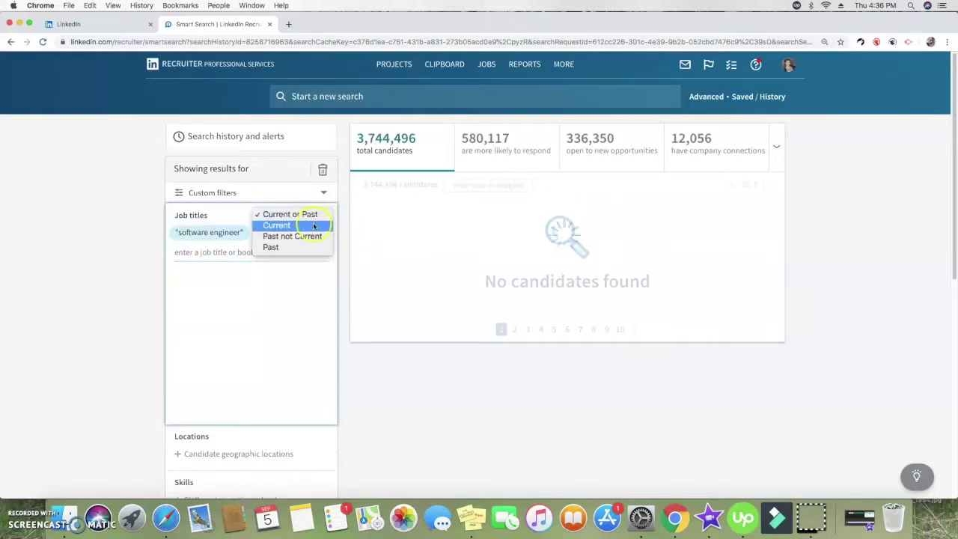
{"action": "left_click", "coordinate": [311, 236]}
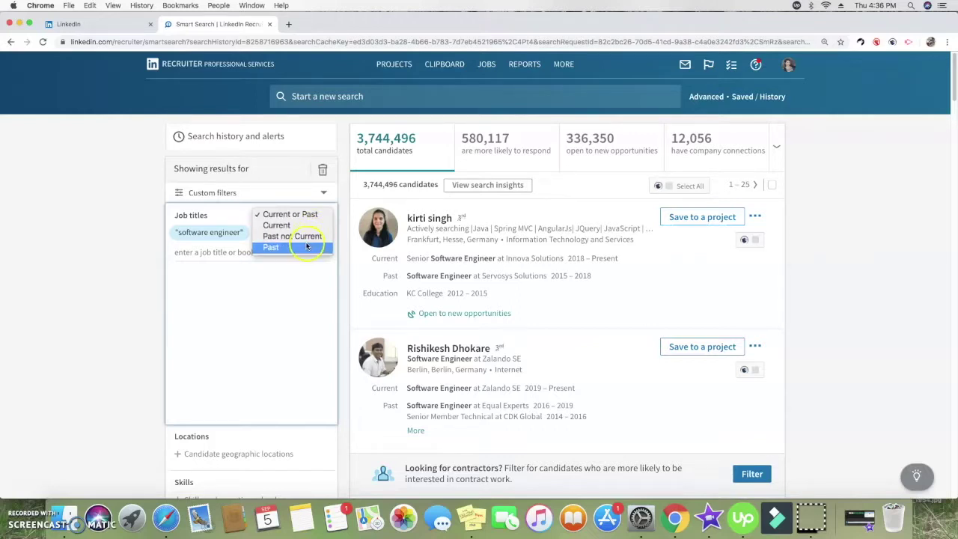
{"action": "left_click", "coordinate": [85, 275]}
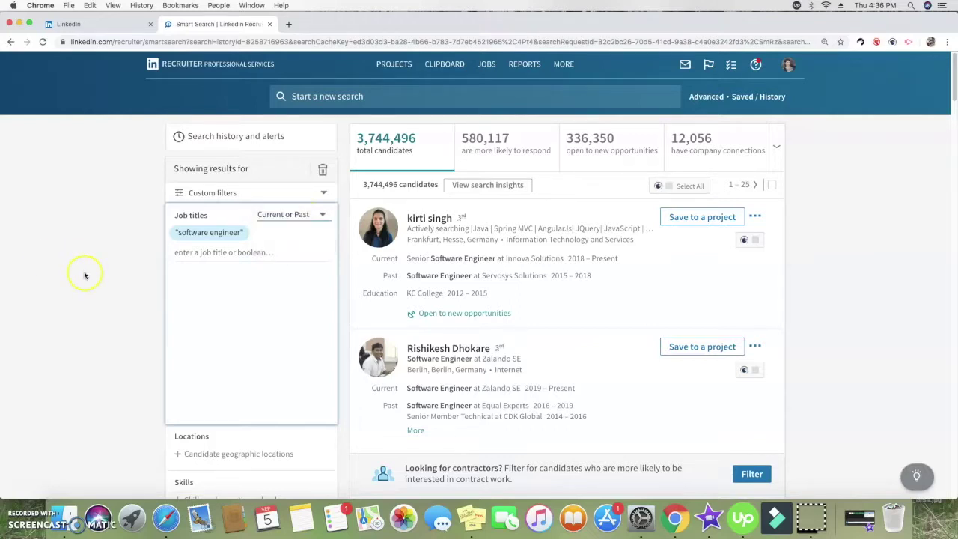
Add San Francisco Bay Area as the location filter, narrowing results to 229,279 candidates.
{"action": "scroll", "coordinate": [79, 272], "scroll_direction": "down", "scroll_amount": 3}
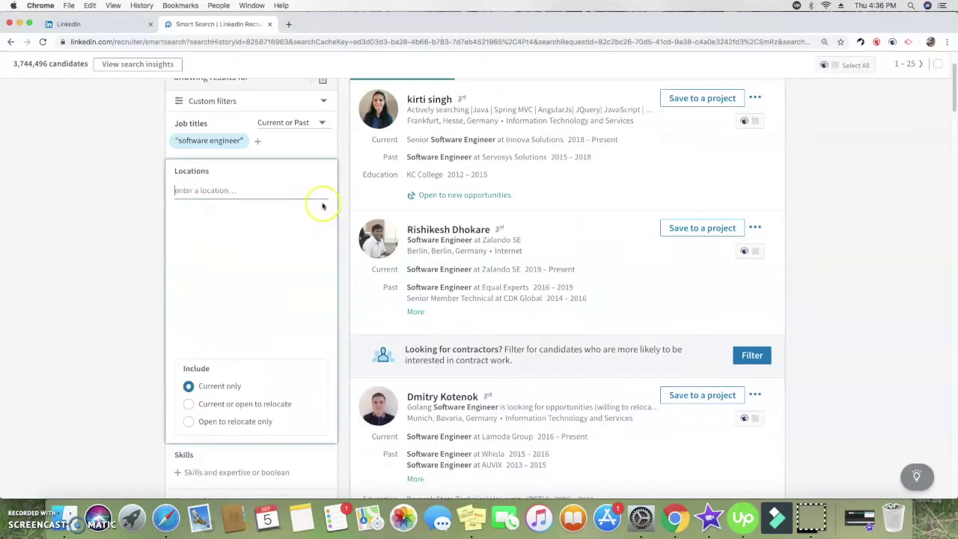
{"action": "left_click", "coordinate": [278, 188]}
{"action": "type", "text": "san"}
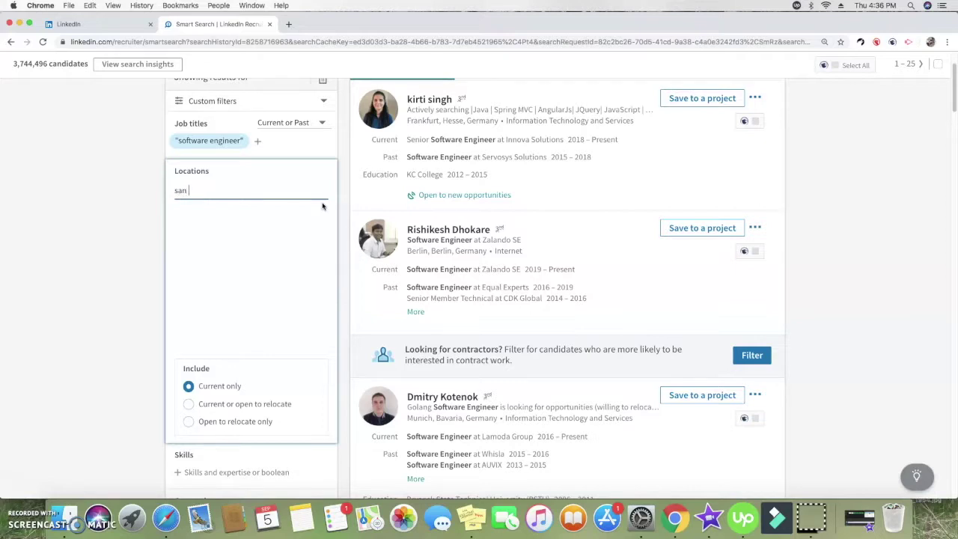
{"action": "key", "text": "Return"}
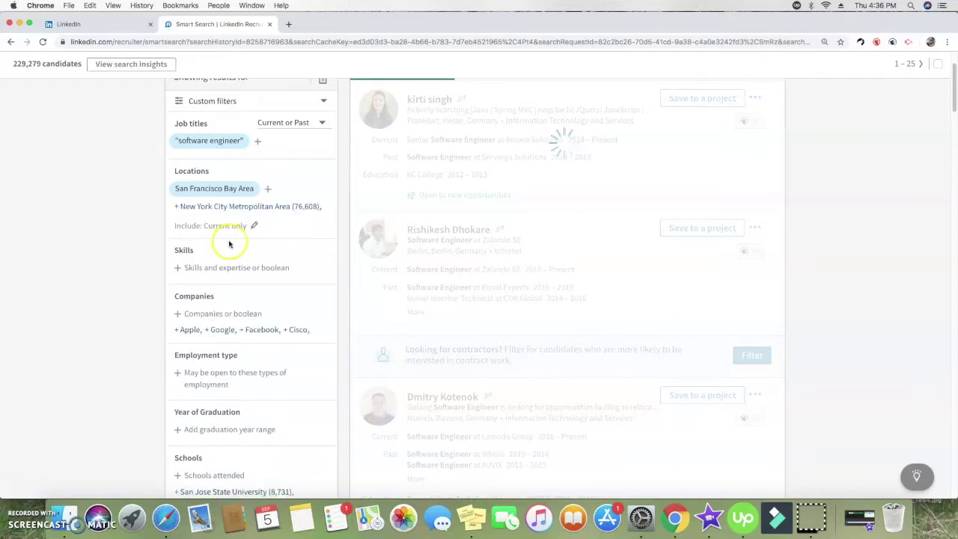
{"action": "left_click", "coordinate": [235, 228]}
{"action": "scroll", "coordinate": [277, 347], "scroll_direction": "down", "scroll_amount": 1}
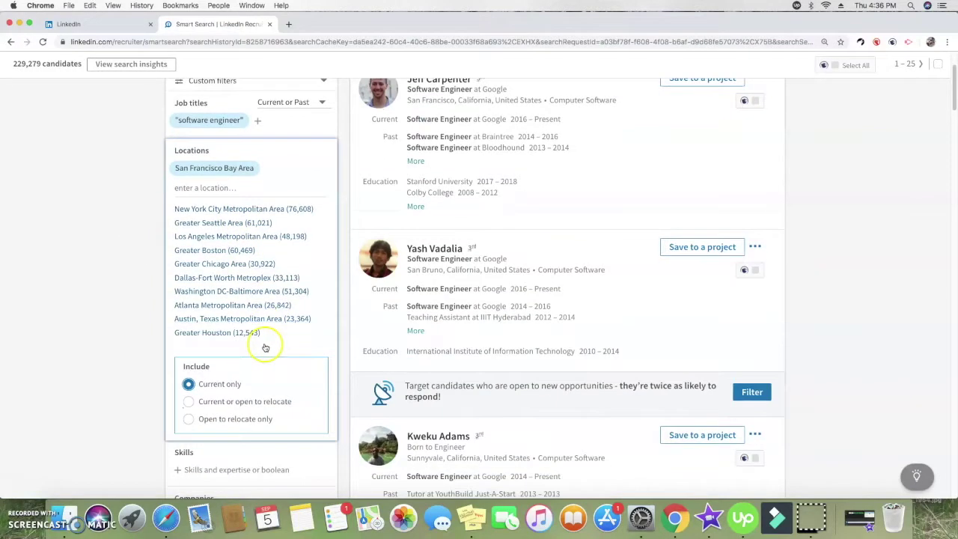
{"action": "left_click", "coordinate": [228, 386]}
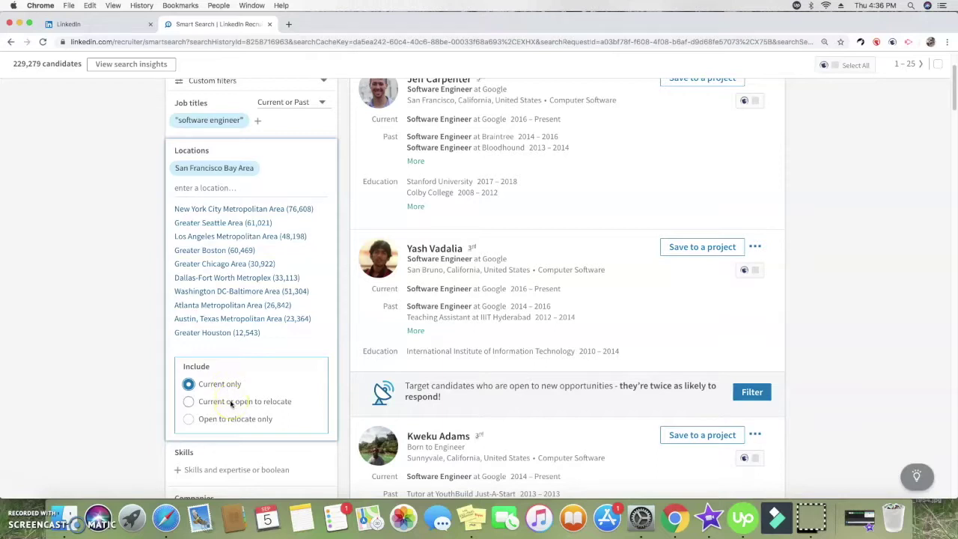
{"action": "left_click", "coordinate": [112, 365]}
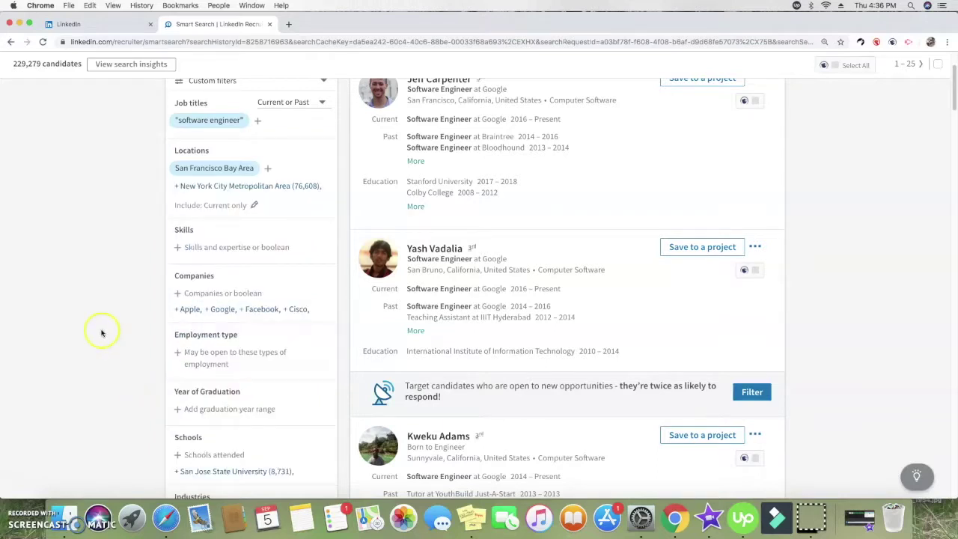
{"action": "scroll", "coordinate": [102, 333], "scroll_direction": "down", "scroll_amount": 3}
Add Java, C++ and Python as skill filters.
{"action": "left_click", "coordinate": [296, 170]}
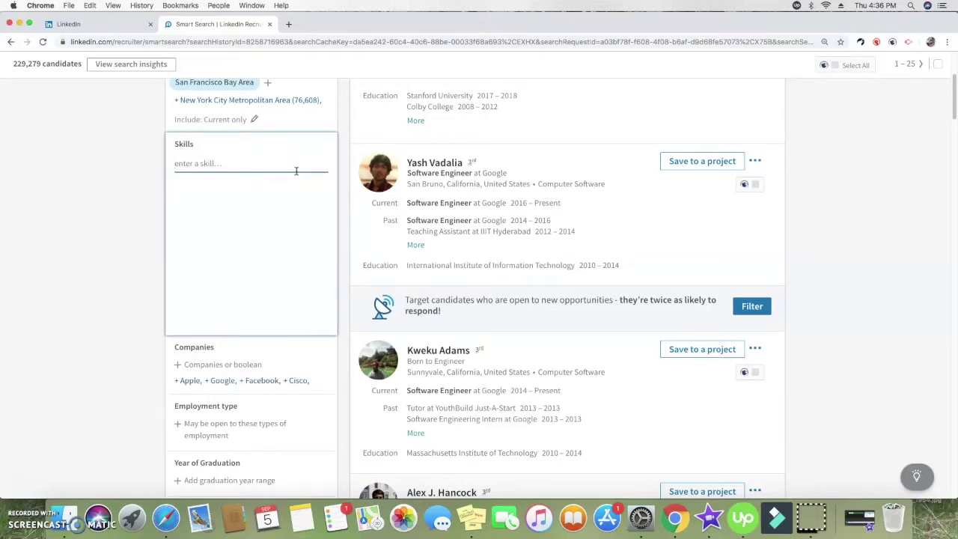
{"action": "type", "text": "java"}
{"action": "key", "text": "Return"}
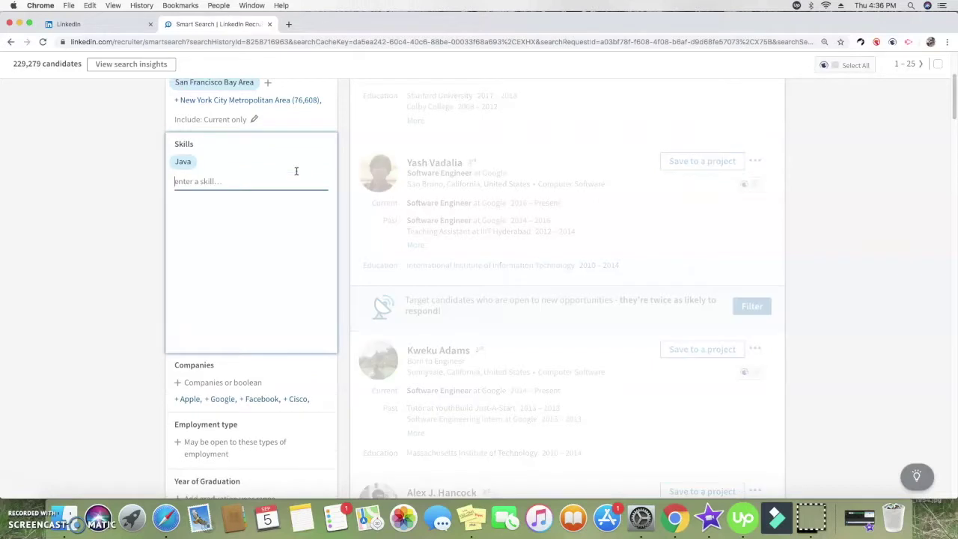
{"action": "type", "text": "c++"}
{"action": "key", "text": "Return"}
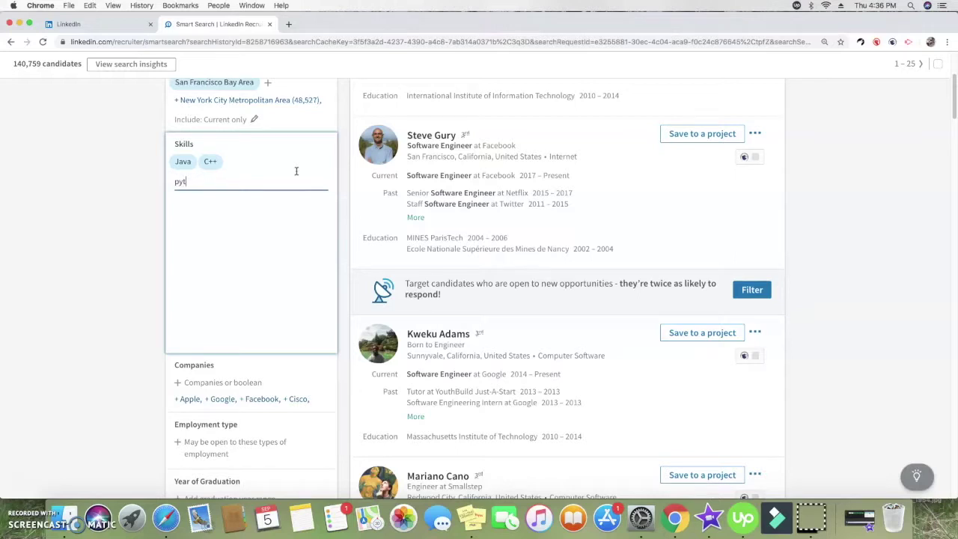
{"action": "type", "text": "hon"}
{"action": "key", "text": "Return"}
{"action": "left_click", "coordinate": [120, 238]}
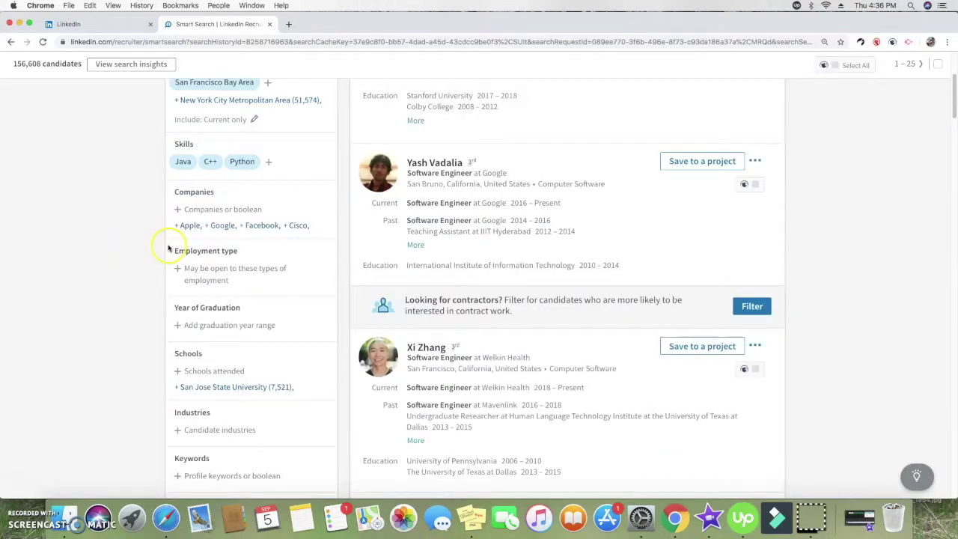
Add Apple, Facebook and Amazon as company filters, yielding 22,361 candidates.
{"action": "left_click", "coordinate": [190, 225]}
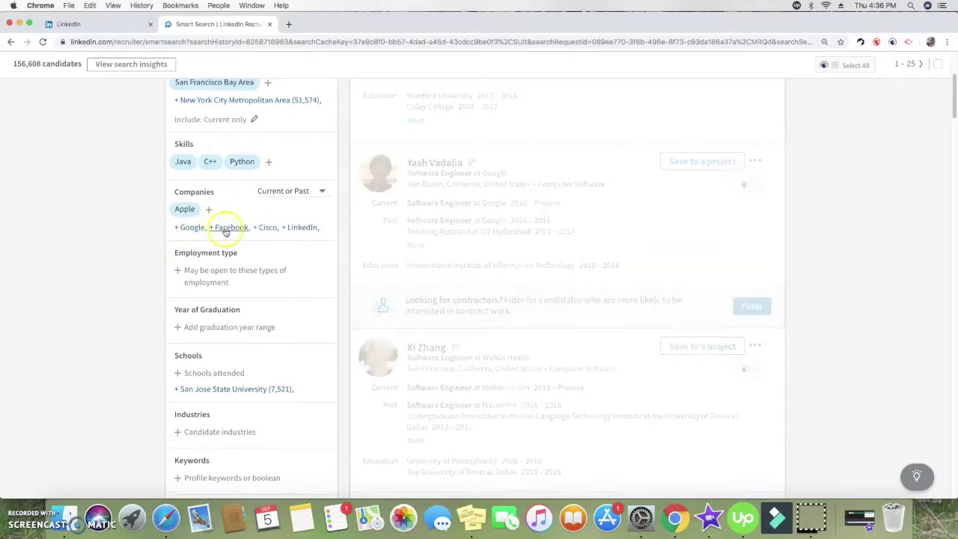
{"action": "left_click", "coordinate": [226, 227]}
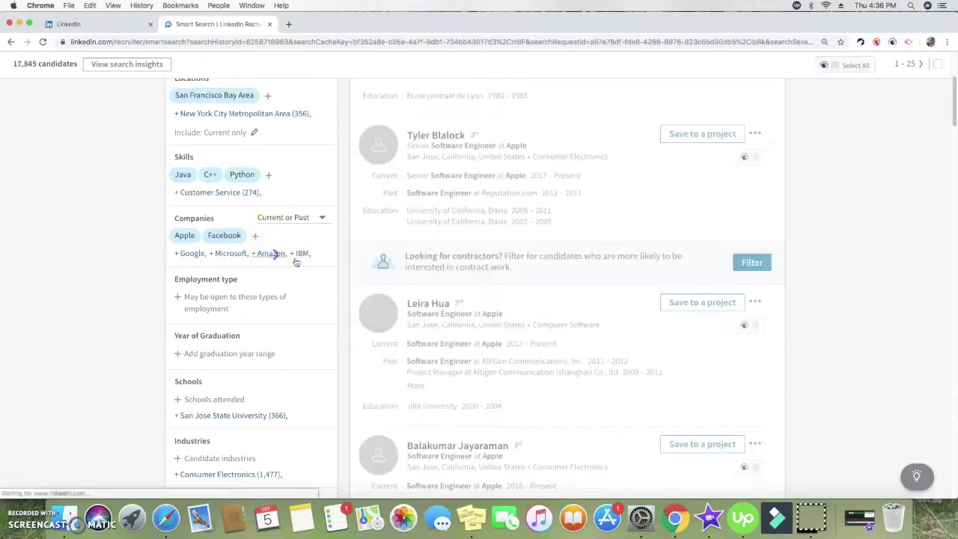
{"action": "left_click", "coordinate": [271, 254]}
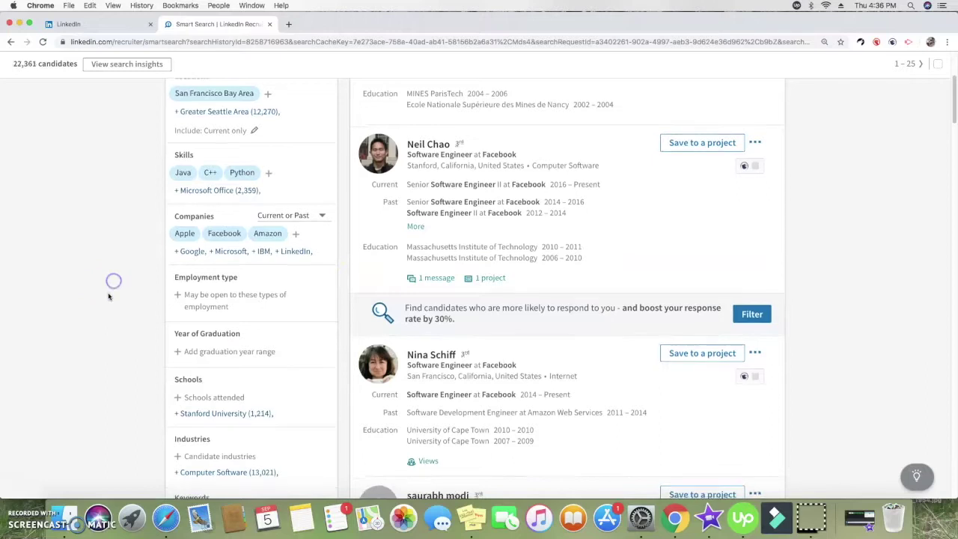
{"action": "scroll", "coordinate": [108, 296], "scroll_direction": "down", "scroll_amount": 2}
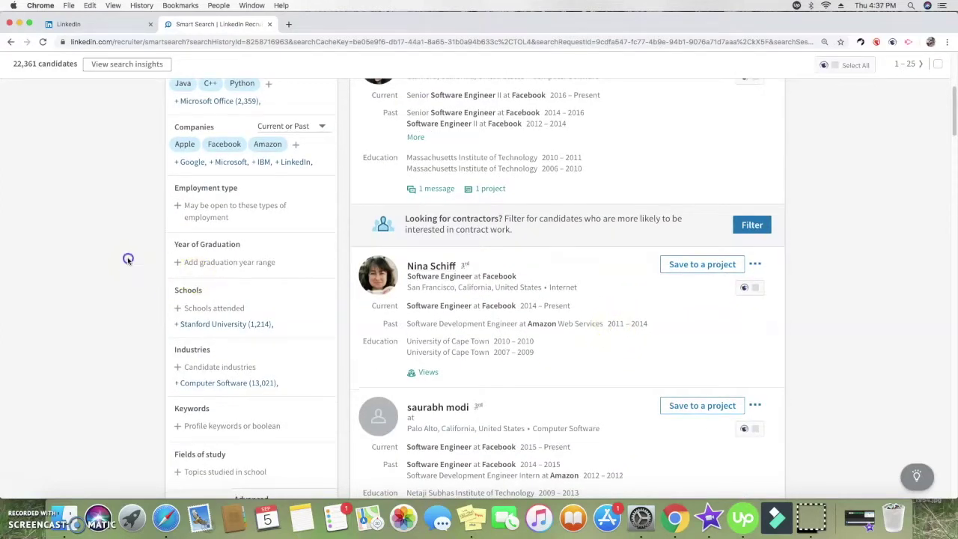
{"action": "scroll", "coordinate": [127, 262], "scroll_direction": "down", "scroll_amount": 1}
Add Computer Science under Fields of study, leaving 12,442 candidates.
{"action": "scroll", "coordinate": [129, 263], "scroll_direction": "down", "scroll_amount": 1}
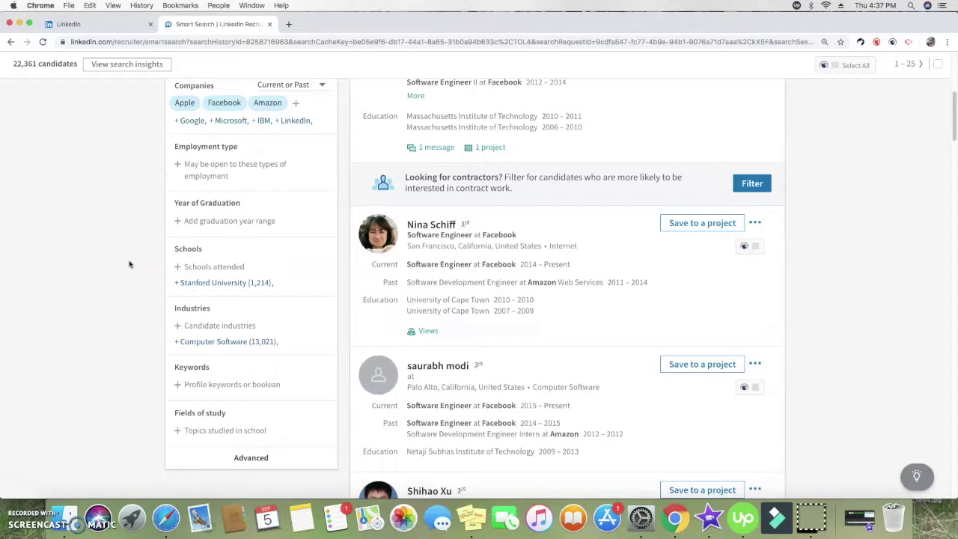
{"action": "left_click", "coordinate": [251, 181]}
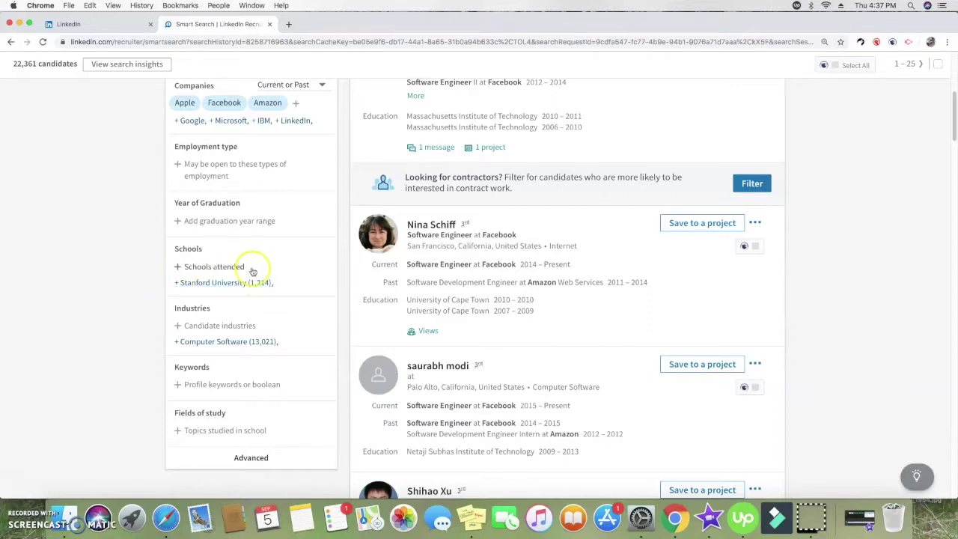
{"action": "scroll", "coordinate": [85, 295], "scroll_direction": "down", "scroll_amount": 3}
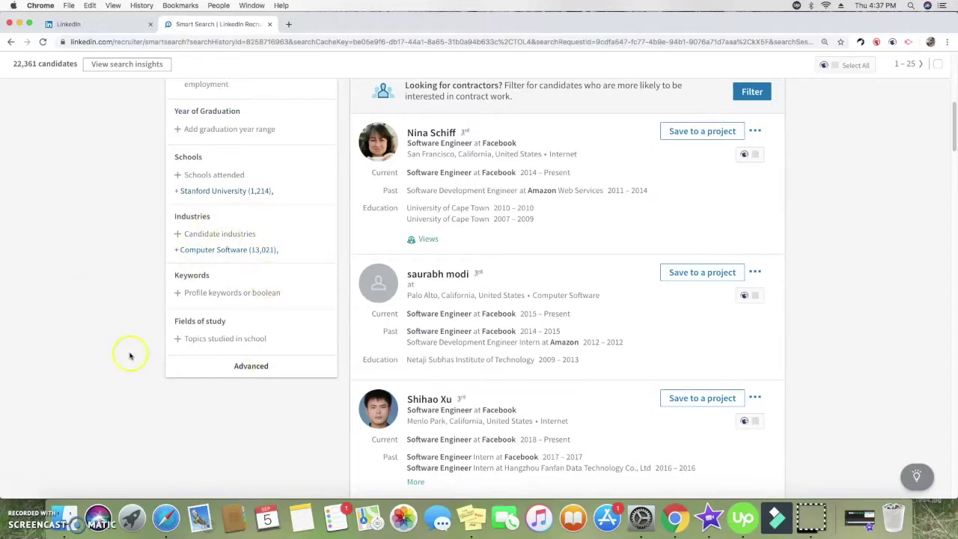
{"action": "scroll", "coordinate": [128, 353], "scroll_direction": "down", "scroll_amount": 5}
{"action": "scroll", "coordinate": [129, 357], "scroll_direction": "up", "scroll_amount": 3}
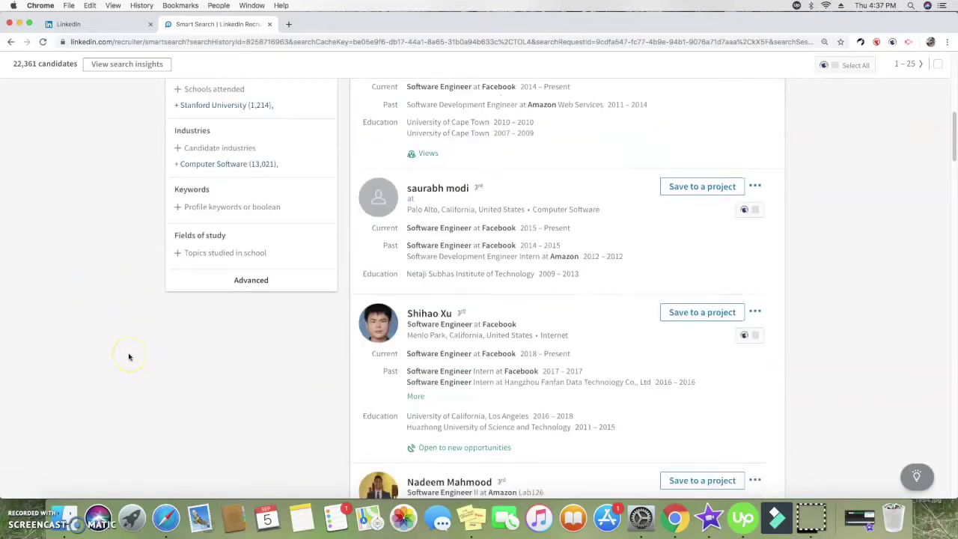
{"action": "left_click", "coordinate": [247, 250]}
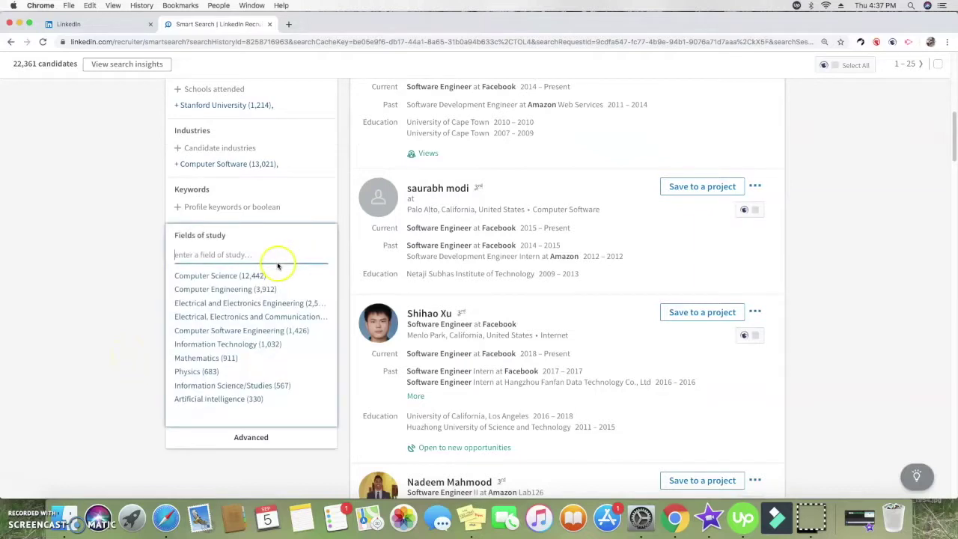
{"action": "left_click", "coordinate": [243, 274]}
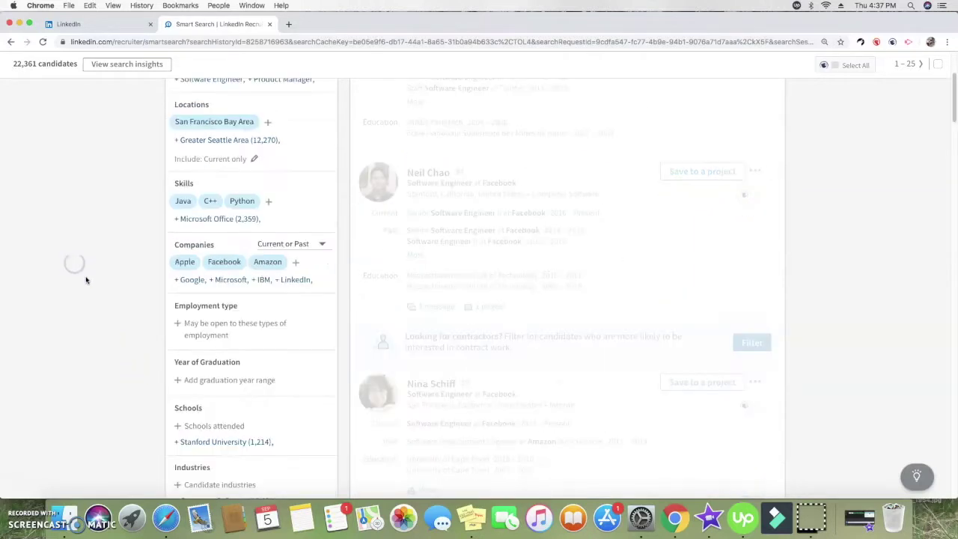
{"action": "scroll", "coordinate": [153, 264], "scroll_direction": "down", "scroll_amount": 5}
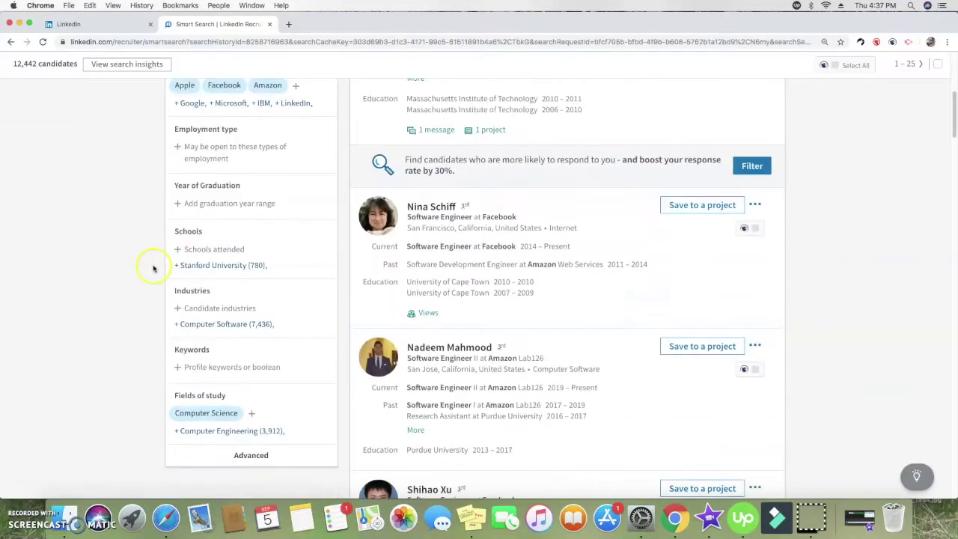
Browse the advanced filters, checking Spoken languages and Tags without adding any, down to recruiting activity.
{"action": "scroll", "coordinate": [149, 267], "scroll_direction": "down", "scroll_amount": 3}
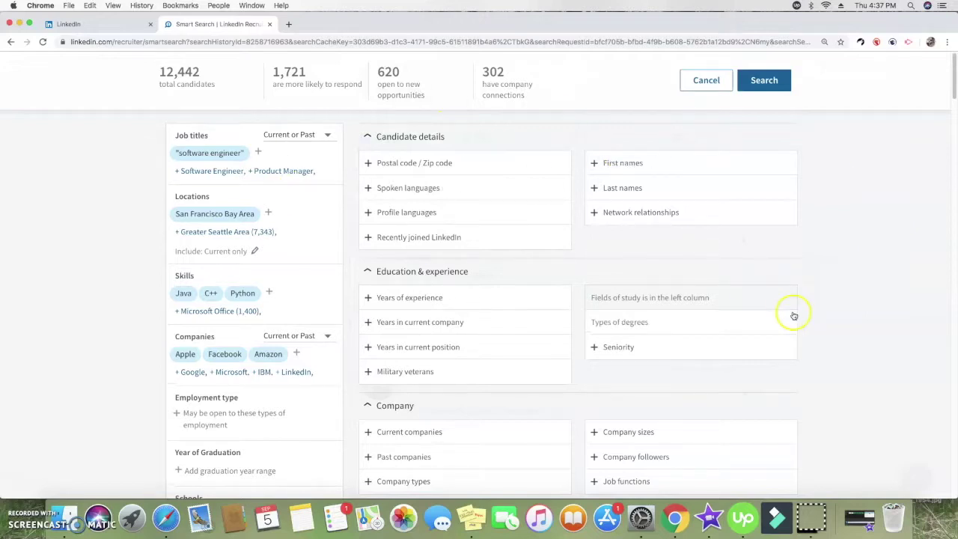
{"action": "scroll", "coordinate": [849, 313], "scroll_direction": "down", "scroll_amount": 1}
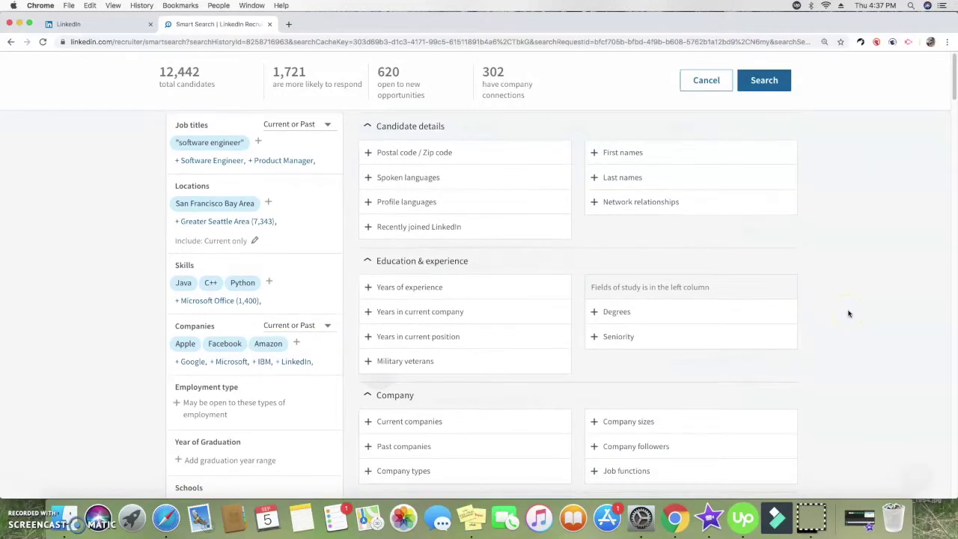
{"action": "left_click", "coordinate": [453, 182]}
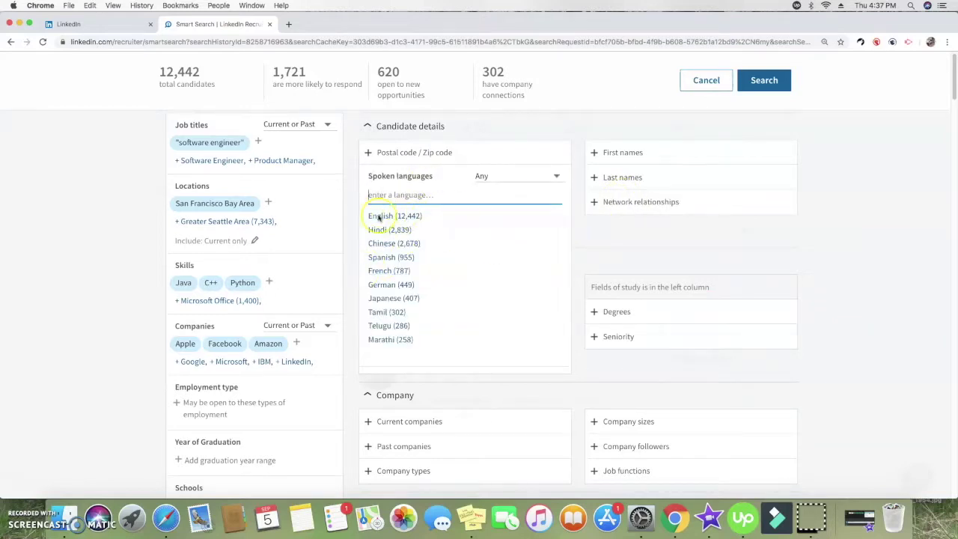
{"action": "left_click", "coordinate": [852, 159]}
{"action": "scroll", "coordinate": [798, 233], "scroll_direction": "down", "scroll_amount": 2}
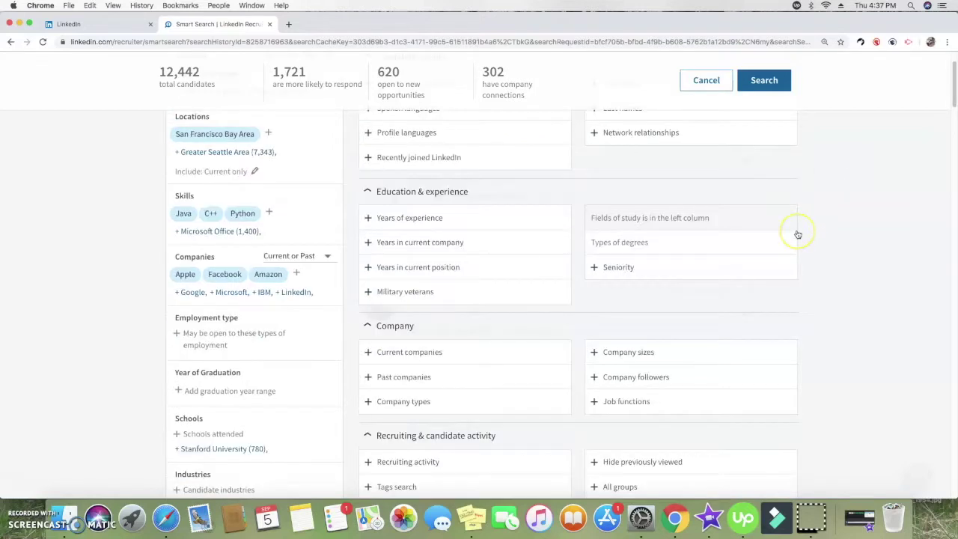
{"action": "scroll", "coordinate": [797, 235], "scroll_direction": "down", "scroll_amount": 3}
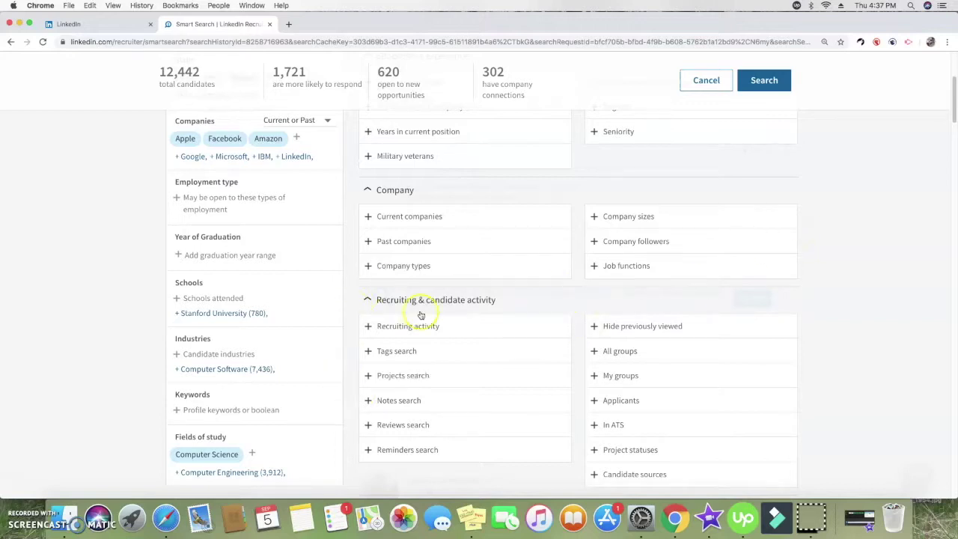
{"action": "left_click", "coordinate": [441, 350]}
{"action": "scroll", "coordinate": [877, 312], "scroll_direction": "down", "scroll_amount": 2}
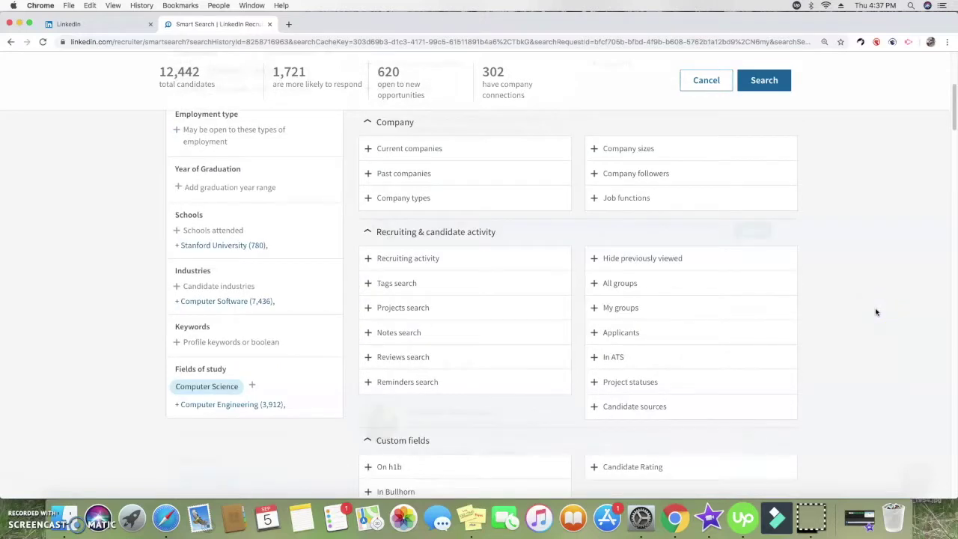
Switch the Recruiting activity filter to 'People without'.
{"action": "left_click", "coordinate": [415, 259]}
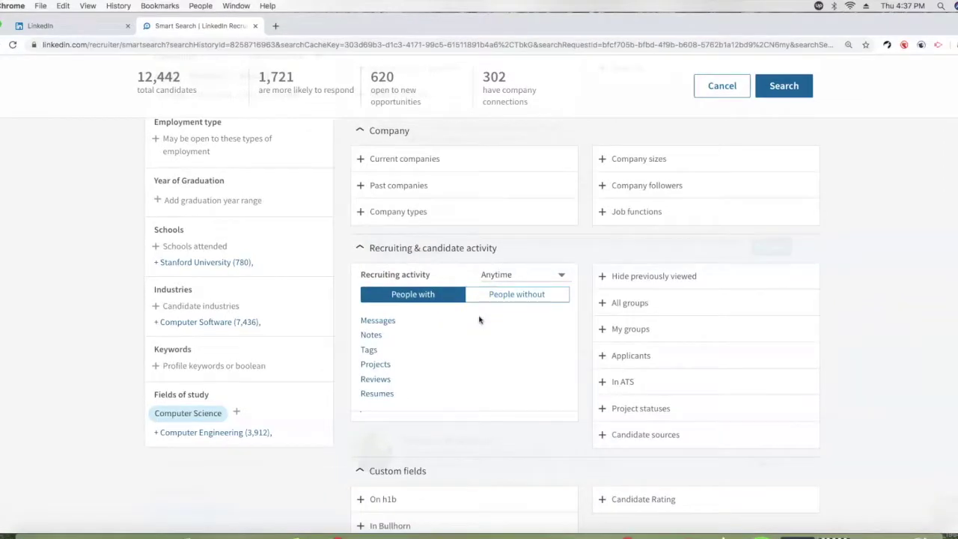
{"action": "left_click", "coordinate": [389, 322]}
{"action": "left_click", "coordinate": [513, 295]}
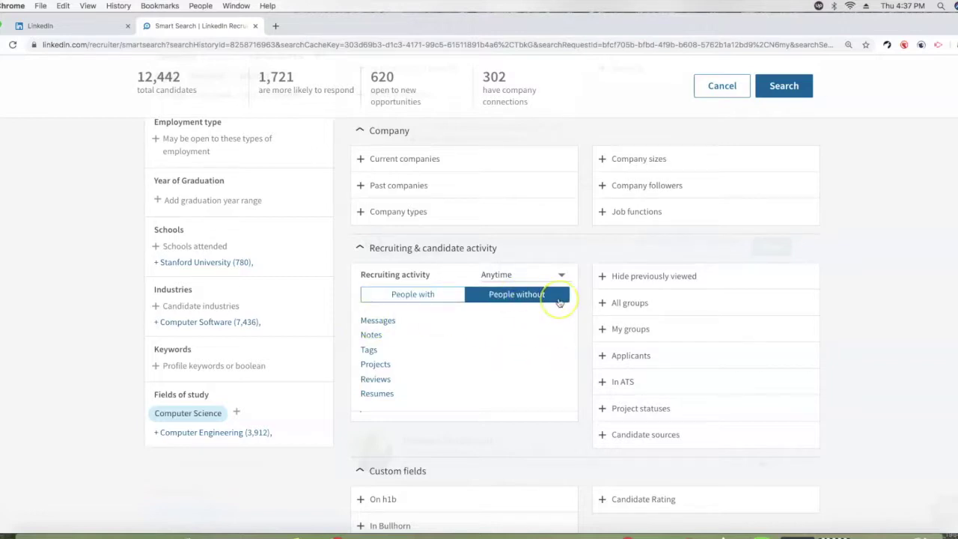
{"action": "left_click", "coordinate": [555, 297]}
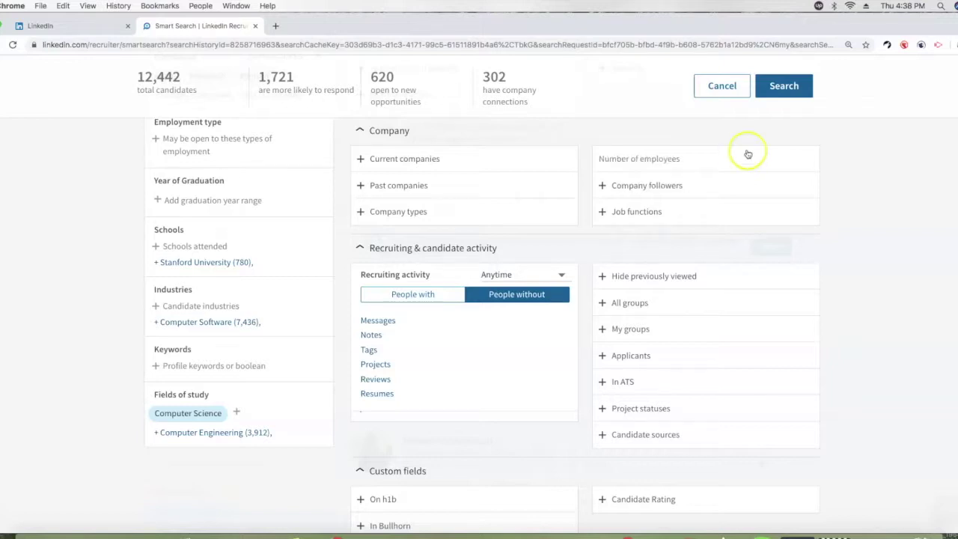
{"action": "left_click", "coordinate": [552, 248]}
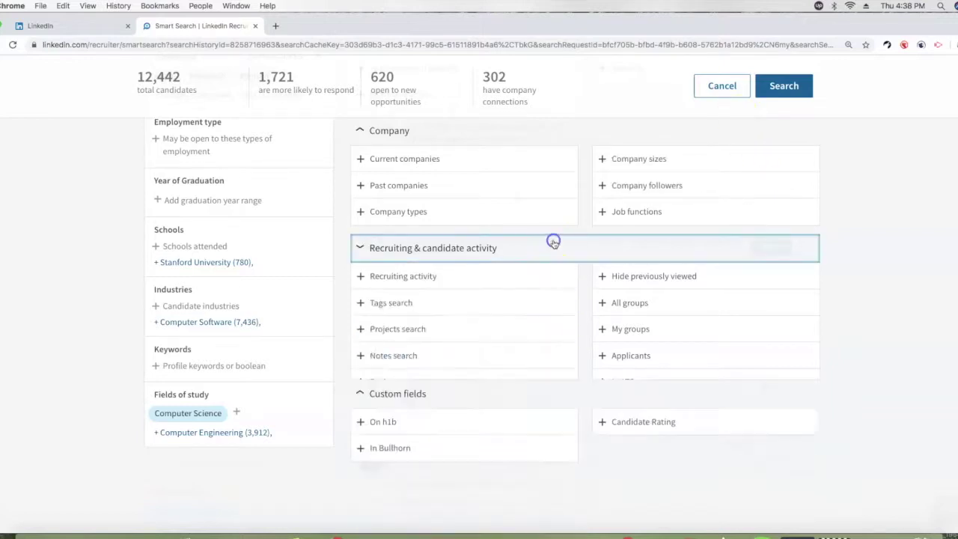
{"action": "left_click", "coordinate": [552, 245]}
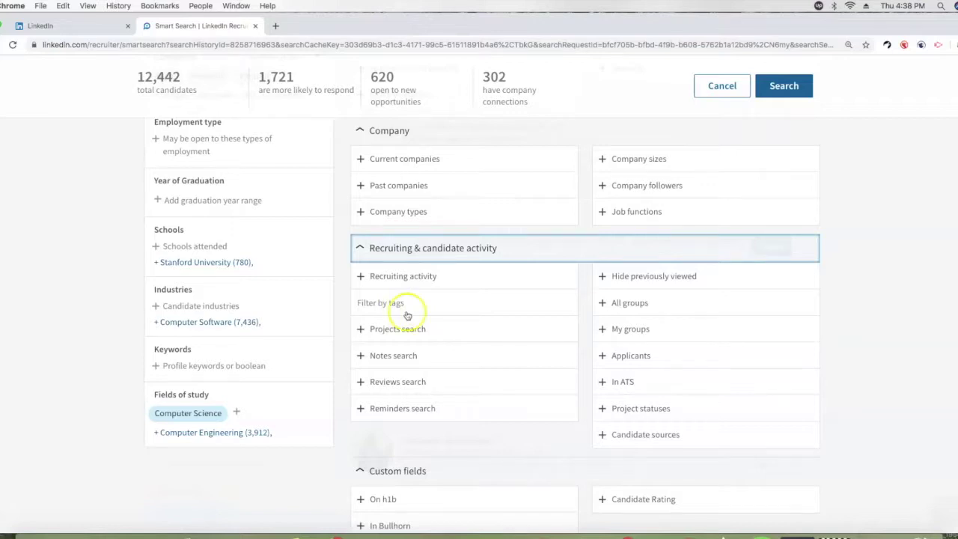
{"action": "scroll", "coordinate": [402, 312], "scroll_direction": "down", "scroll_amount": 1}
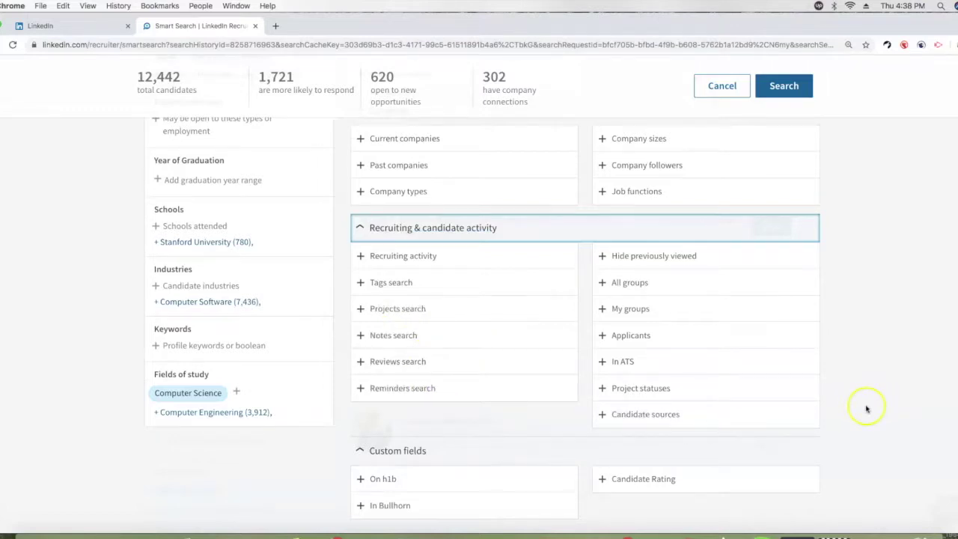
{"action": "scroll", "coordinate": [866, 409], "scroll_direction": "down", "scroll_amount": 2}
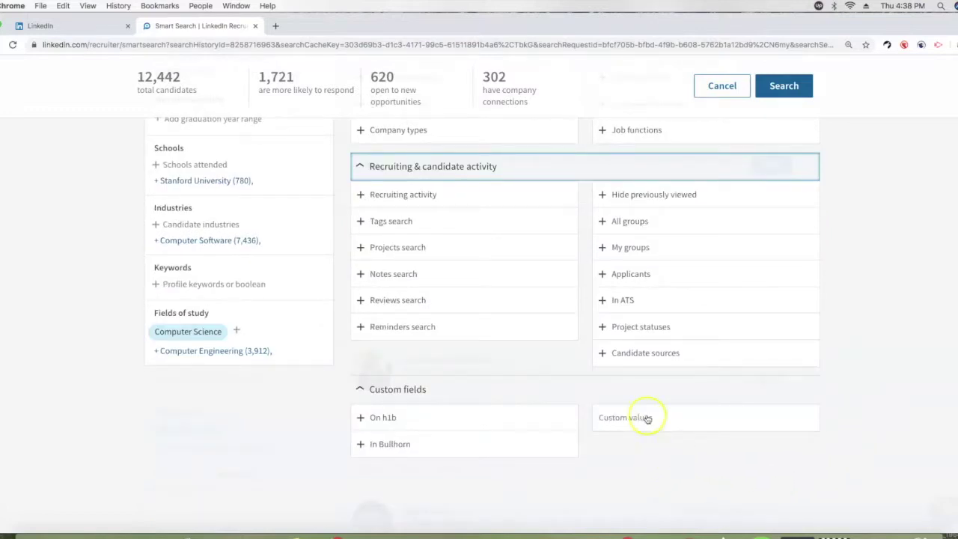
{"action": "left_click", "coordinate": [635, 422]}
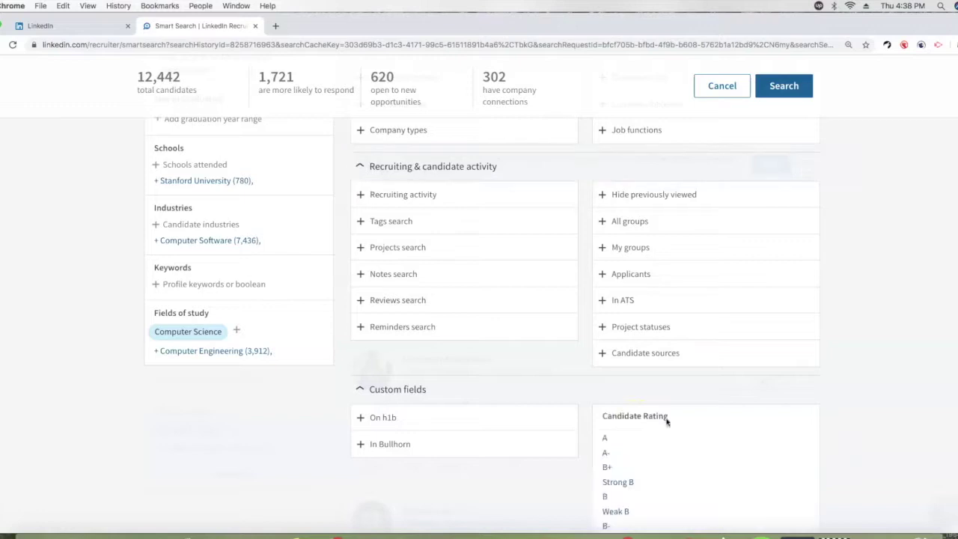
{"action": "scroll", "coordinate": [870, 428], "scroll_direction": "down", "scroll_amount": 2}
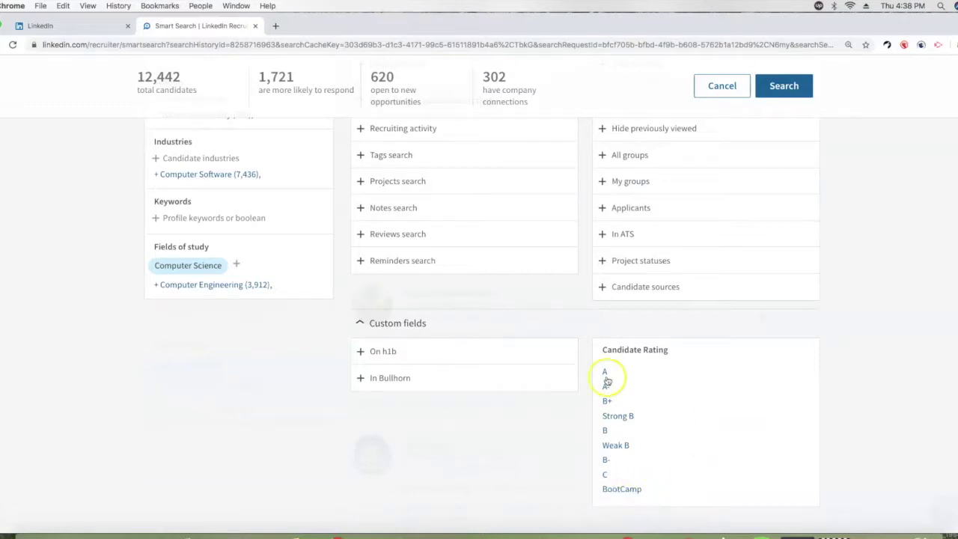
{"action": "left_click", "coordinate": [934, 385]}
{"action": "left_click", "coordinate": [396, 378]}
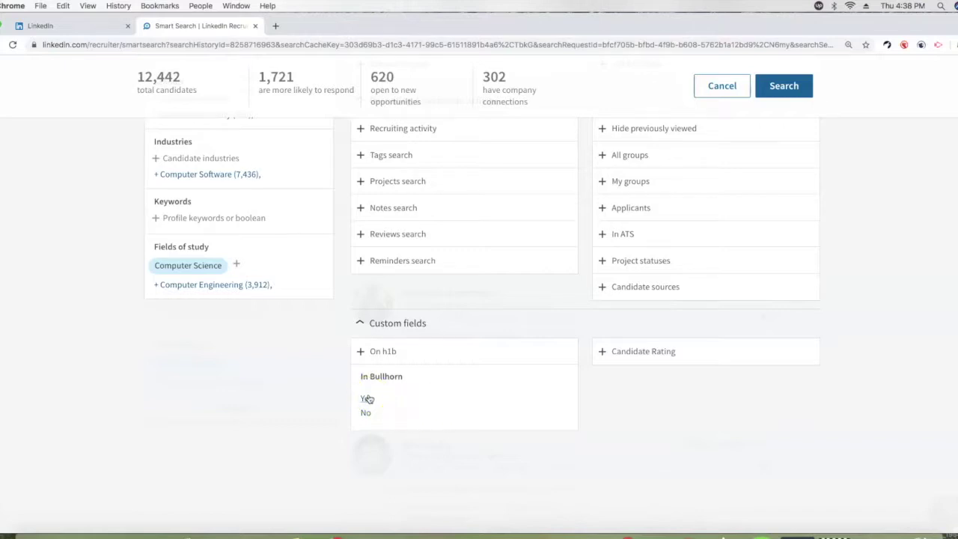
{"action": "left_click", "coordinate": [454, 352]}
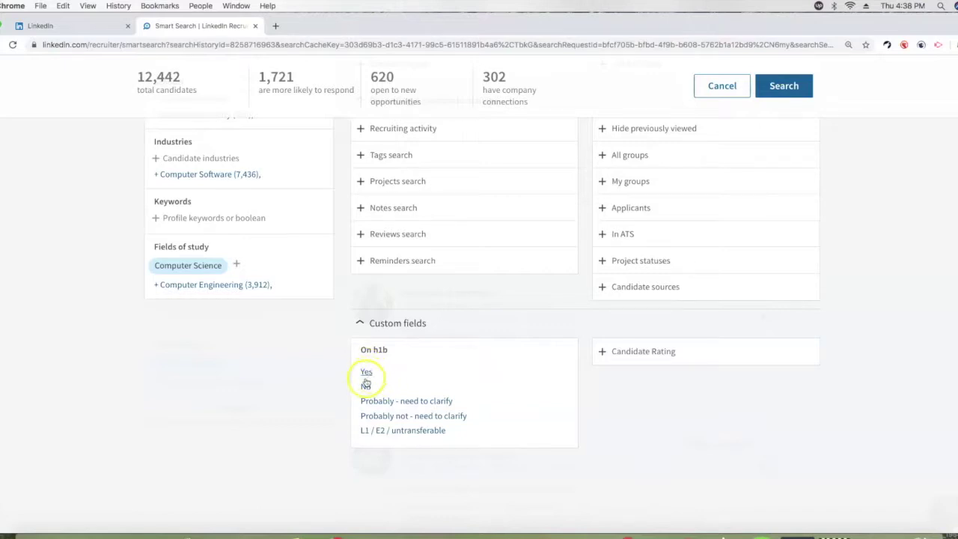
{"action": "left_click", "coordinate": [897, 357]}
{"action": "scroll", "coordinate": [817, 429], "scroll_direction": "up", "scroll_amount": 5}
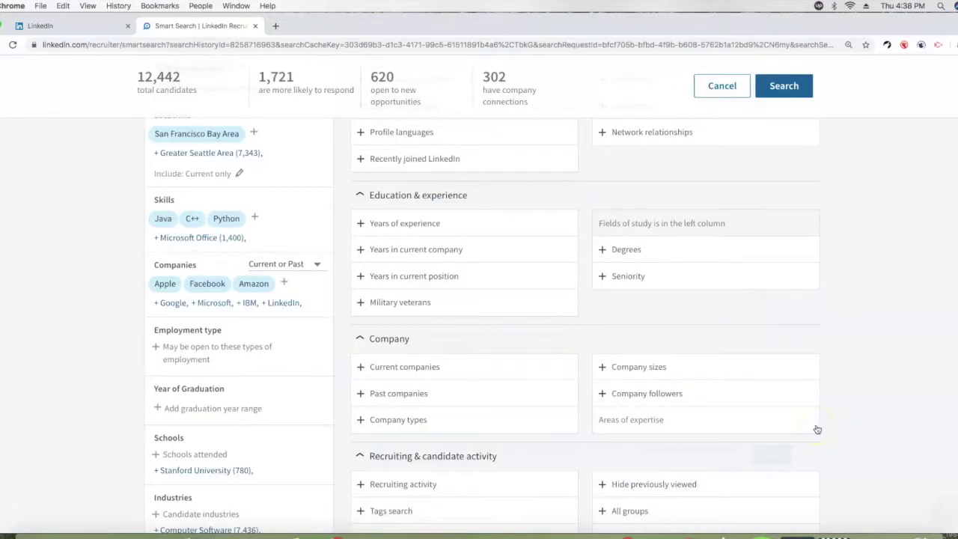
Run the filtered search, listing the 12,442 matching candidates.
{"action": "scroll", "coordinate": [817, 429], "scroll_direction": "up", "scroll_amount": 3}
{"action": "left_click", "coordinate": [780, 85]}
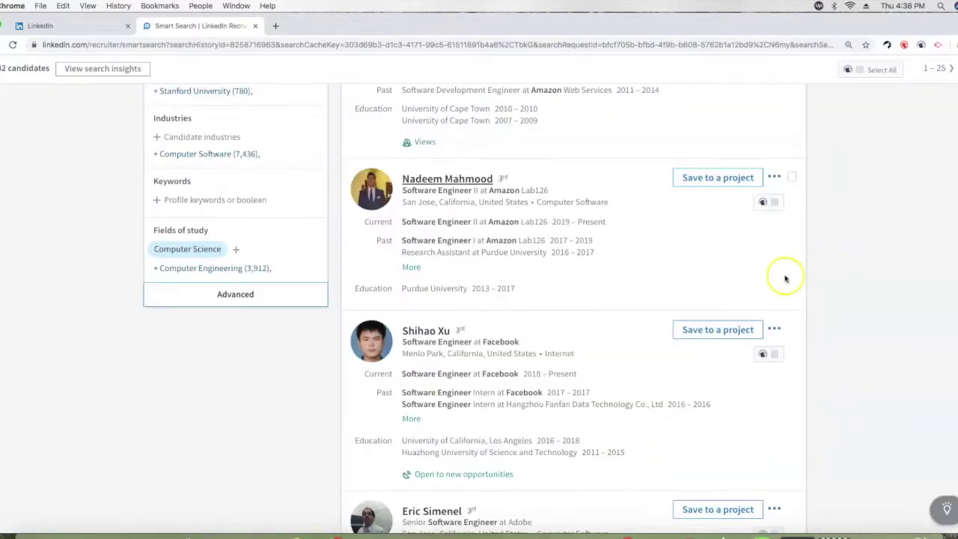
{"action": "scroll", "coordinate": [442, 374], "scroll_direction": "up", "scroll_amount": 5}
{"action": "scroll", "coordinate": [432, 372], "scroll_direction": "up", "scroll_amount": 4}
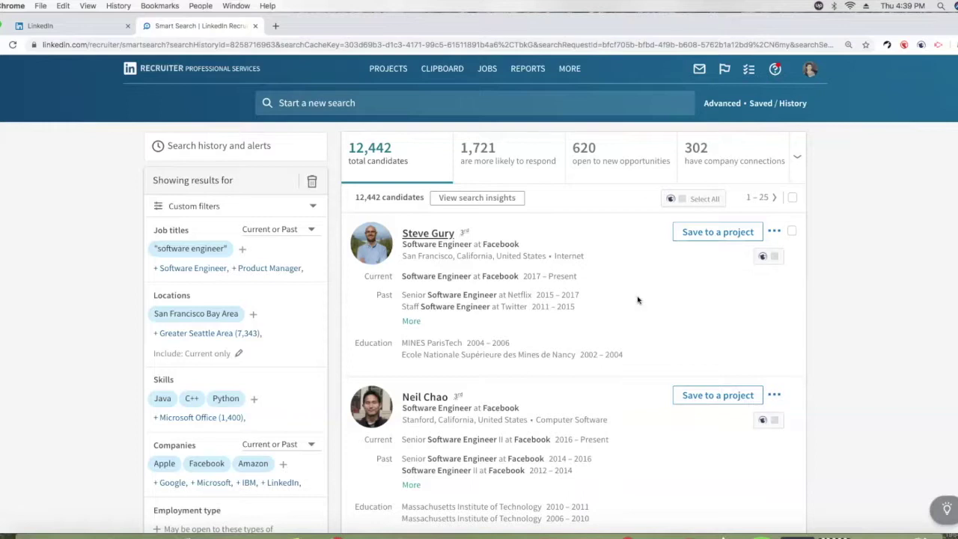
Expand the top candidate's full list of past positions.
{"action": "left_click", "coordinate": [618, 306]}
{"action": "left_click", "coordinate": [411, 321]}
{"action": "scroll", "coordinate": [643, 309], "scroll_direction": "down", "scroll_amount": 1}
{"action": "scroll", "coordinate": [752, 322], "scroll_direction": "up", "scroll_amount": 1}
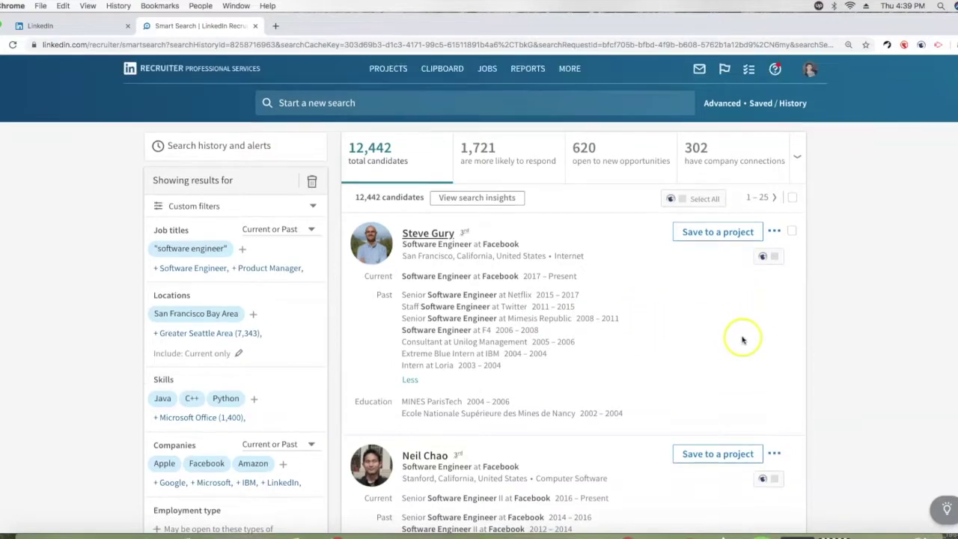
Save Steve to a newly created project named 'senior lead'.
{"action": "left_click", "coordinate": [728, 233]}
{"action": "left_click", "coordinate": [373, 291]}
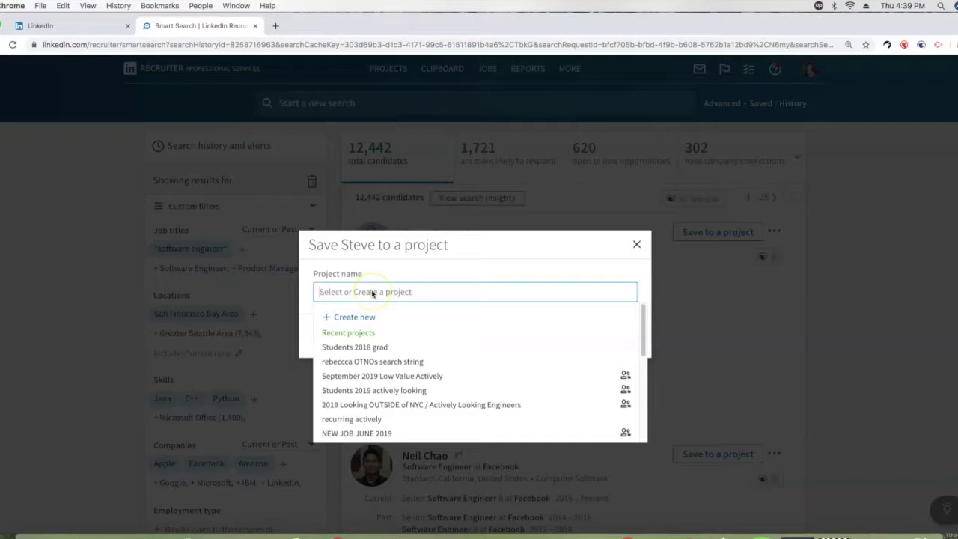
{"action": "left_click", "coordinate": [461, 300]}
{"action": "type", "text": "senior lead"}
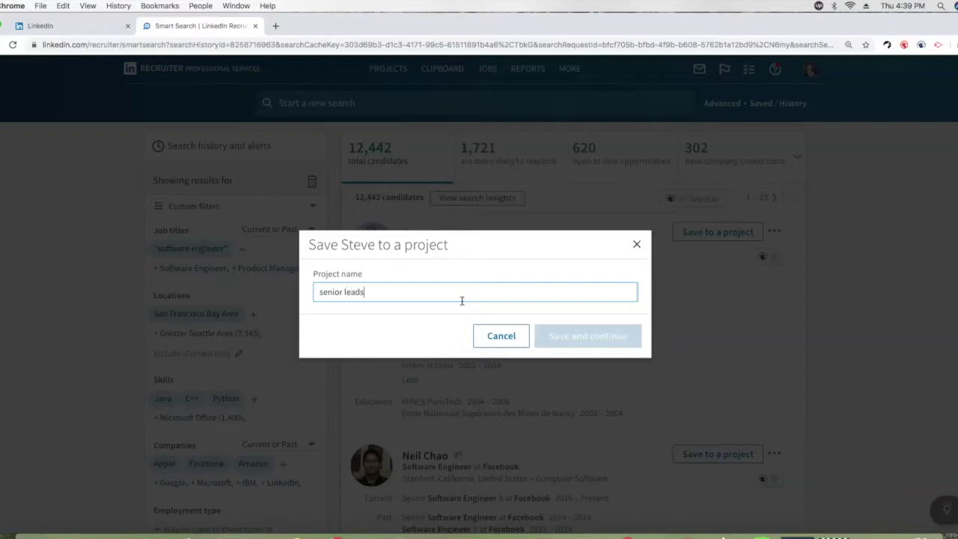
{"action": "left_click", "coordinate": [547, 271]}
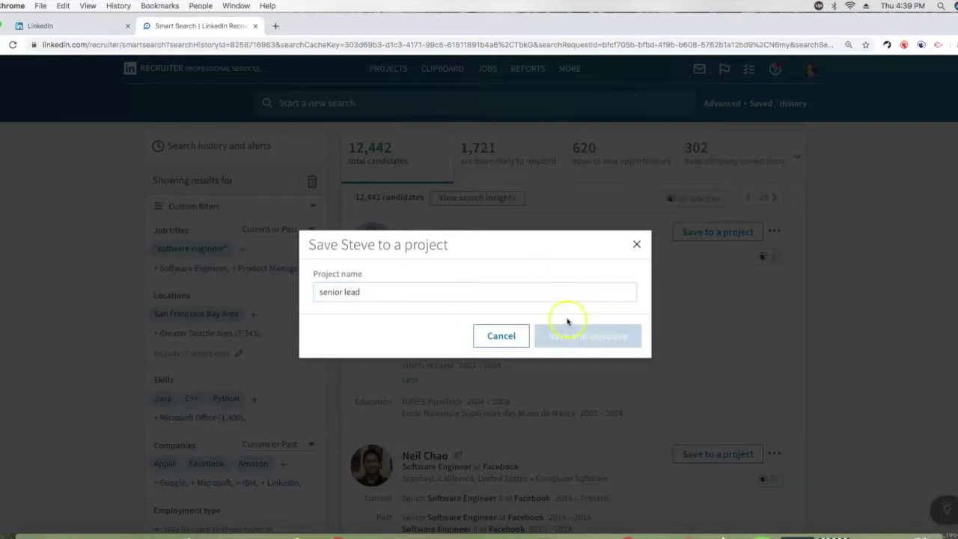
{"action": "left_click", "coordinate": [376, 293]}
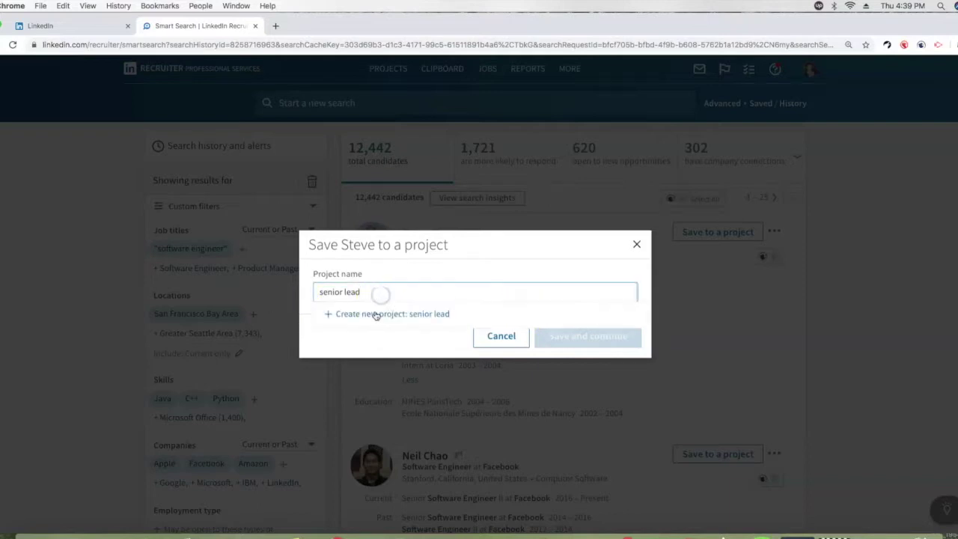
{"action": "left_click", "coordinate": [377, 310]}
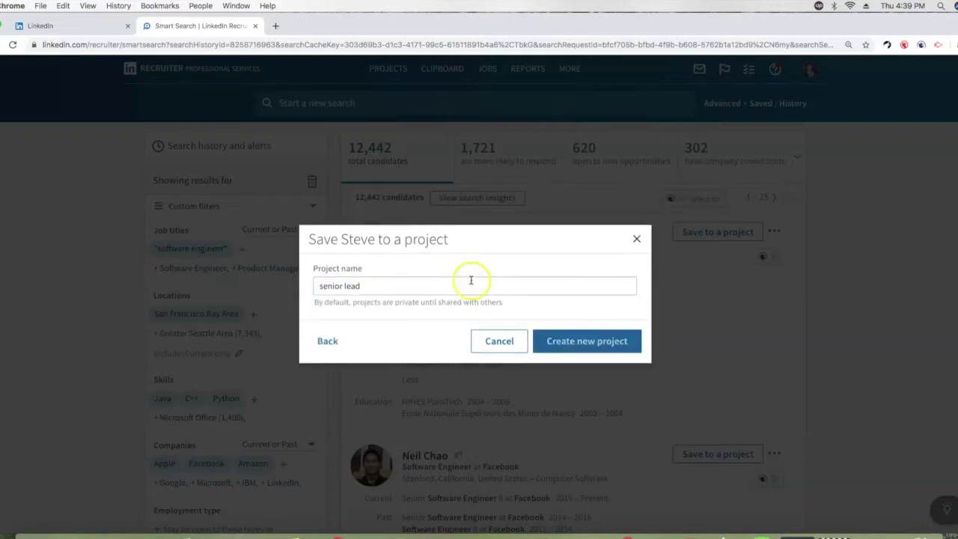
{"action": "left_click", "coordinate": [606, 347]}
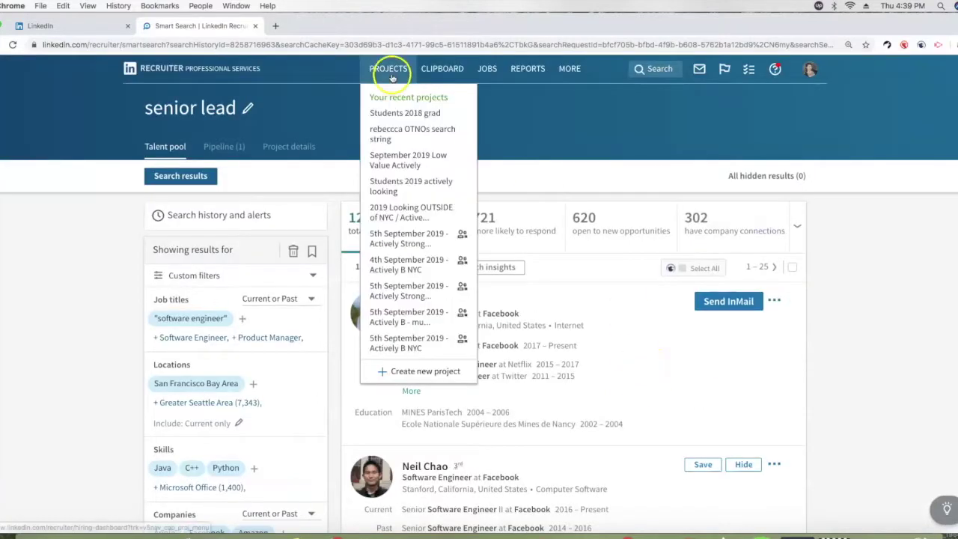
Open the senior lead project in a new tab, confirming Steve as its one candidate.
{"action": "right_click", "coordinate": [390, 75]}
{"action": "left_click", "coordinate": [517, 149]}
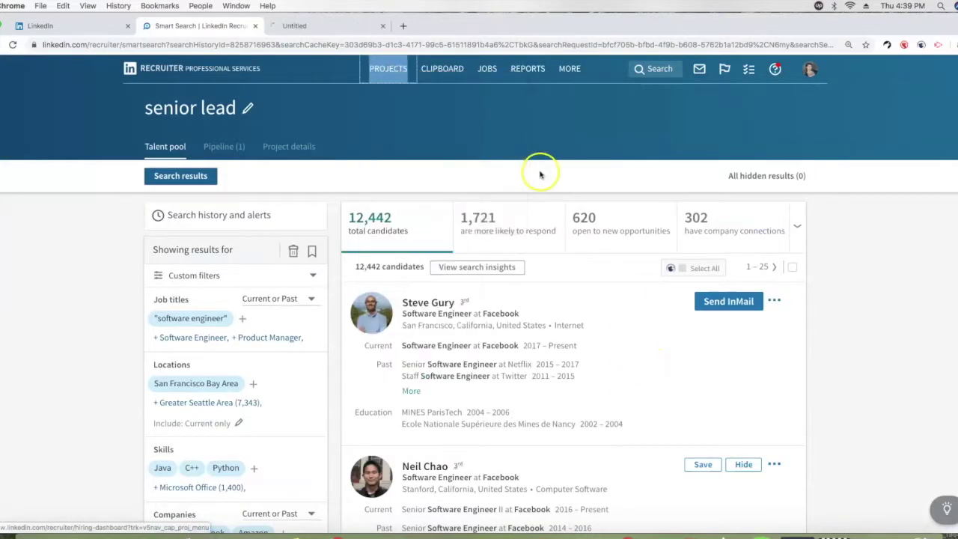
{"action": "left_click", "coordinate": [353, 27]}
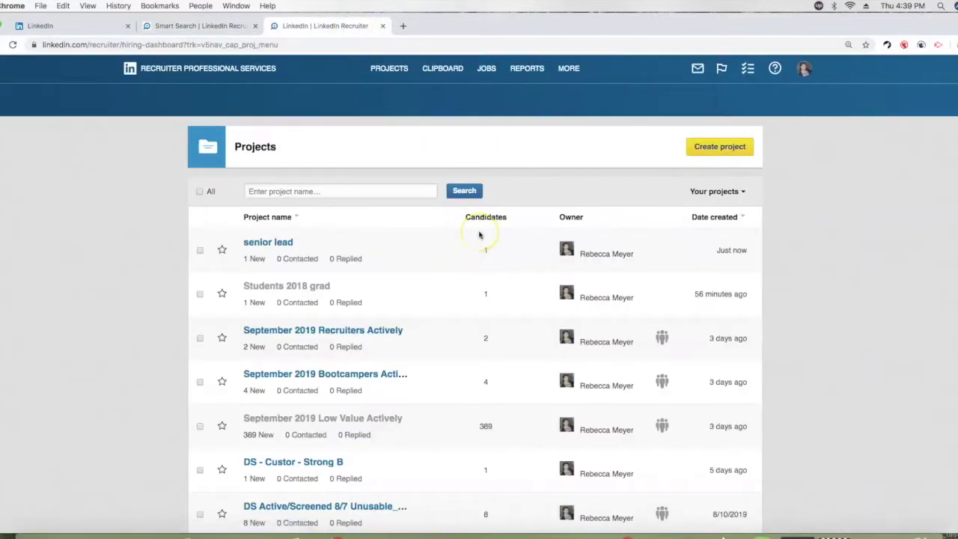
{"action": "left_click", "coordinate": [271, 248]}
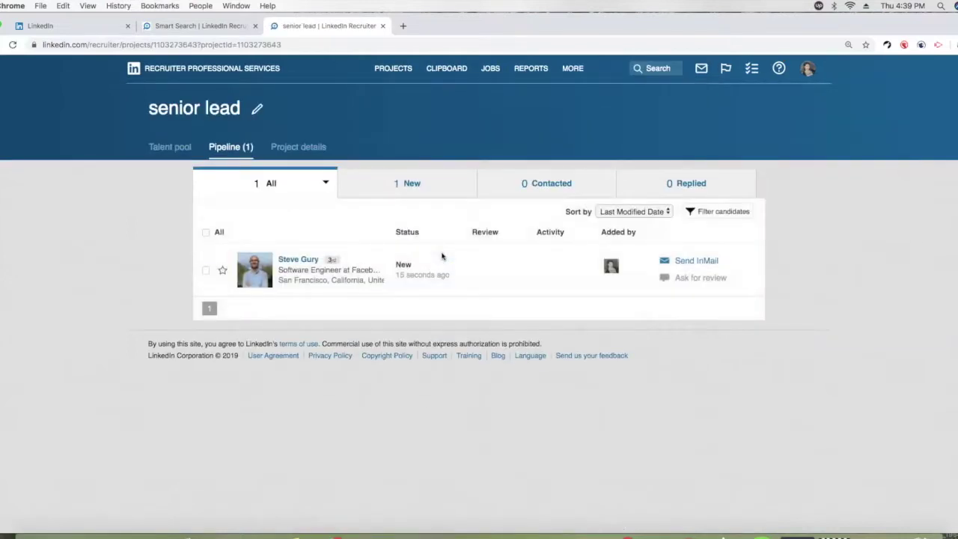
Return to the 12,442-candidate search results and browse them.
{"action": "left_click", "coordinate": [193, 24]}
{"action": "scroll", "coordinate": [703, 343], "scroll_direction": "down", "scroll_amount": 3}
{"action": "scroll", "coordinate": [704, 343], "scroll_direction": "up", "scroll_amount": 3}
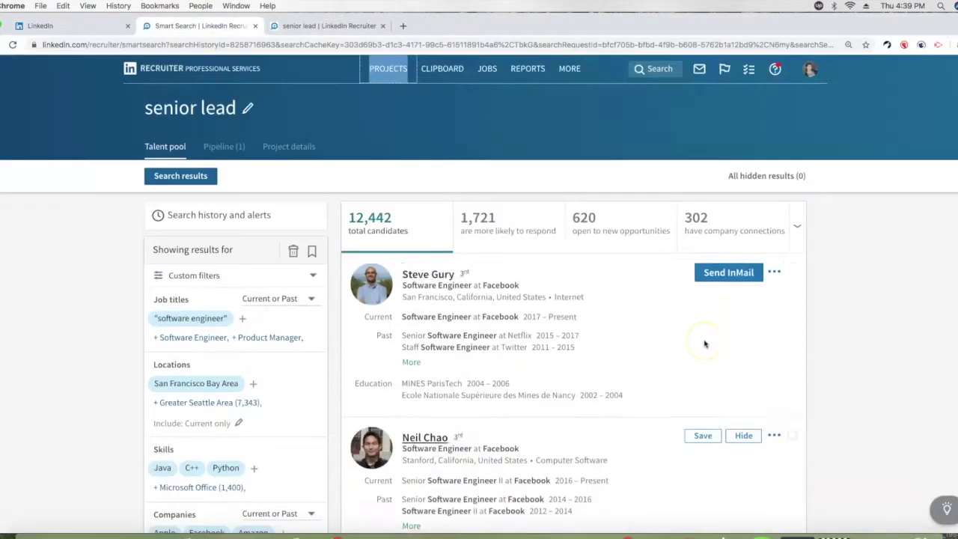
{"action": "scroll", "coordinate": [704, 343], "scroll_direction": "down", "scroll_amount": 3}
{"action": "scroll", "coordinate": [704, 343], "scroll_direction": "down", "scroll_amount": 5}
{"action": "scroll", "coordinate": [703, 342], "scroll_direction": "up", "scroll_amount": 2}
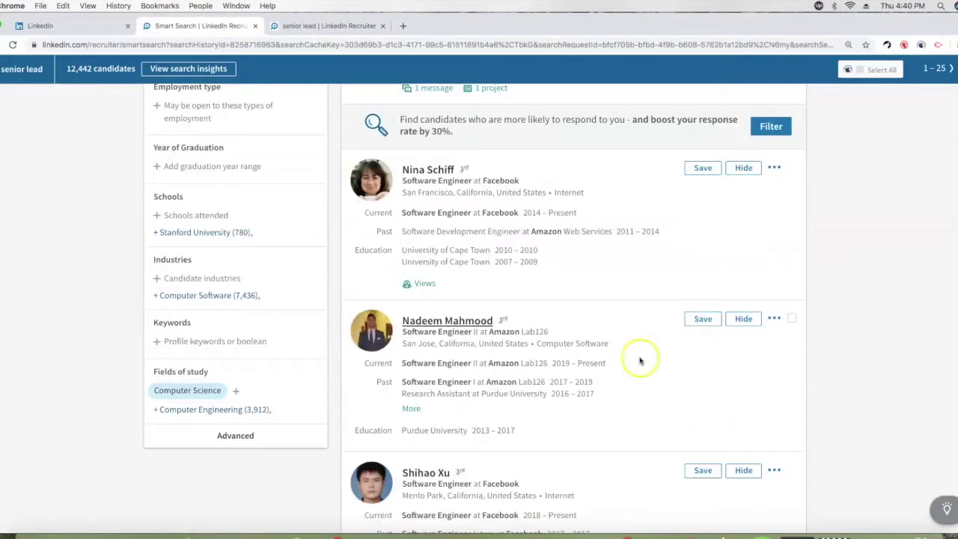
Add an advanced NOT(senior lead) projects filter and rerun the search, leaving 12,439 candidates.
{"action": "left_click", "coordinate": [269, 447]}
{"action": "scroll", "coordinate": [914, 372], "scroll_direction": "down", "scroll_amount": 1}
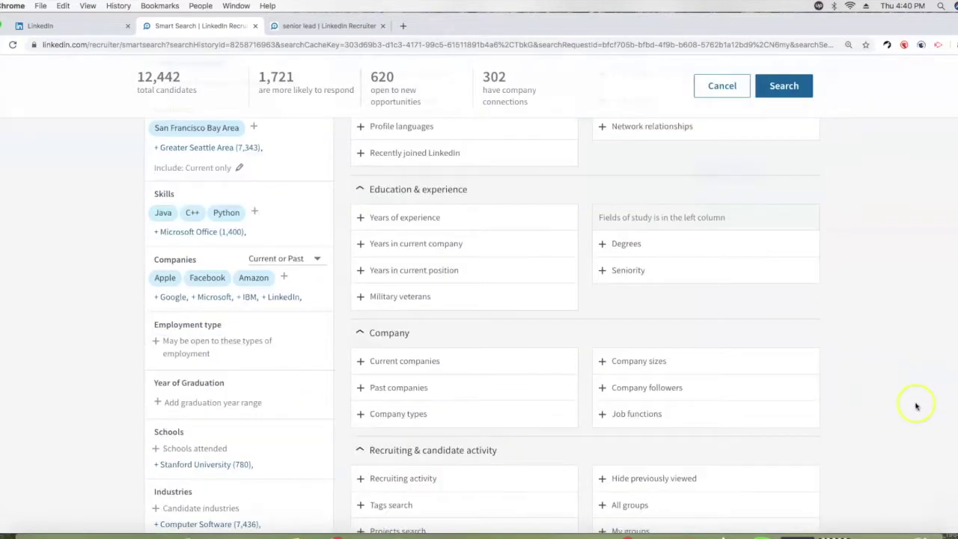
{"action": "scroll", "coordinate": [916, 406], "scroll_direction": "down", "scroll_amount": 1}
{"action": "scroll", "coordinate": [916, 406], "scroll_direction": "down", "scroll_amount": 1}
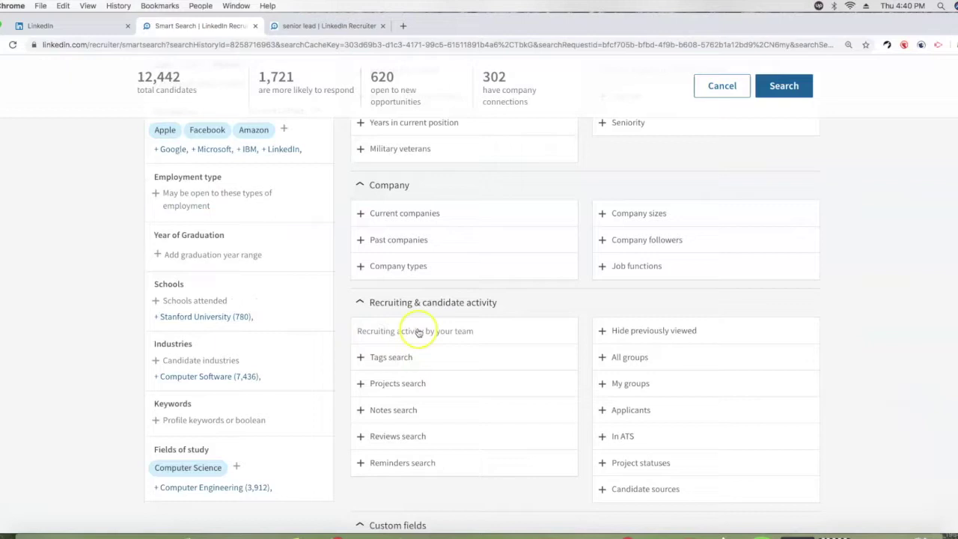
{"action": "left_click", "coordinate": [516, 377]}
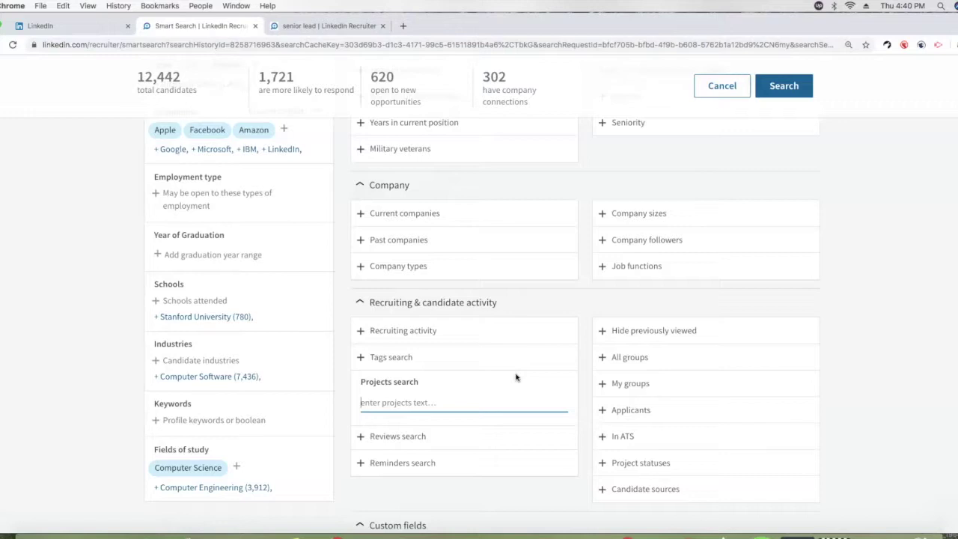
{"action": "scroll", "coordinate": [505, 303], "scroll_direction": "up", "scroll_amount": 3}
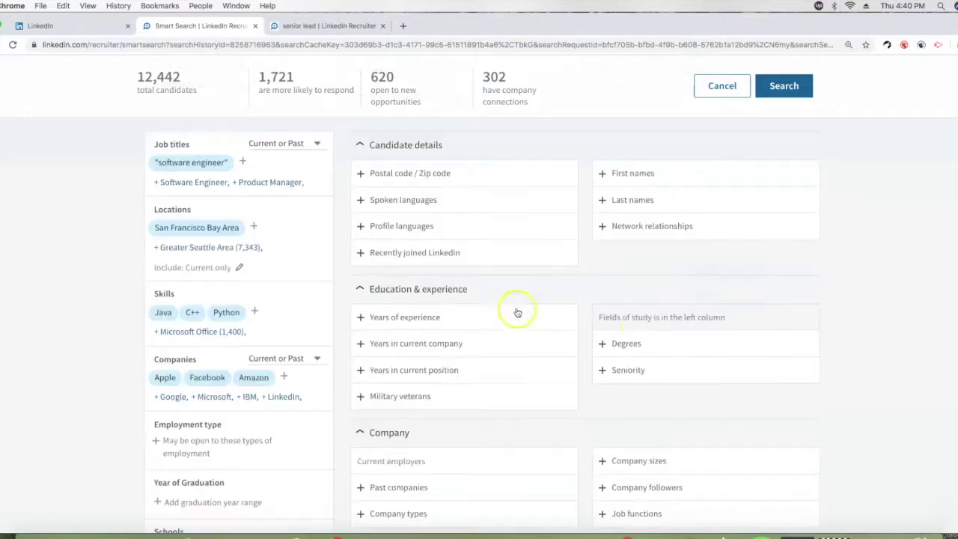
{"action": "scroll", "coordinate": [624, 337], "scroll_direction": "down", "scroll_amount": 5}
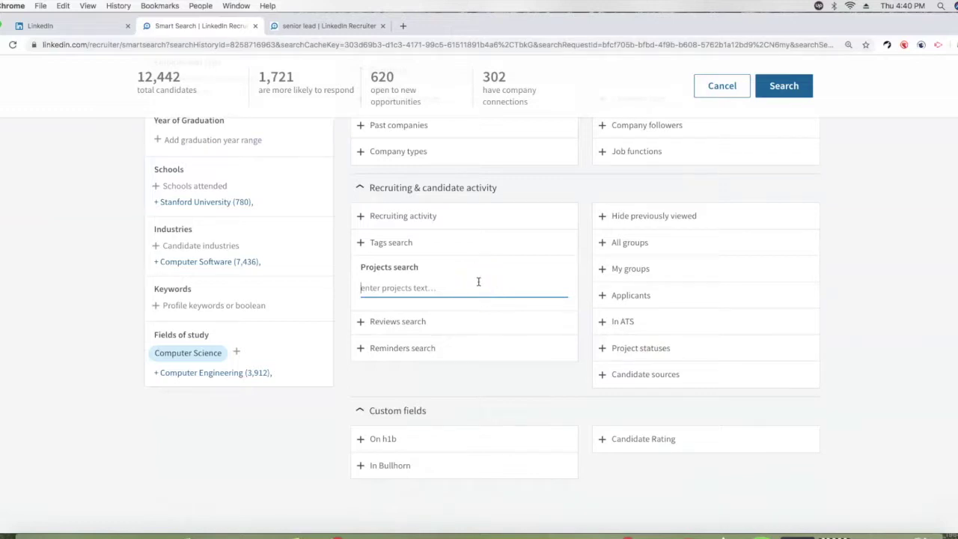
{"action": "type", "text": "NOT(senior lead"}
{"action": "key", "text": "Return"}
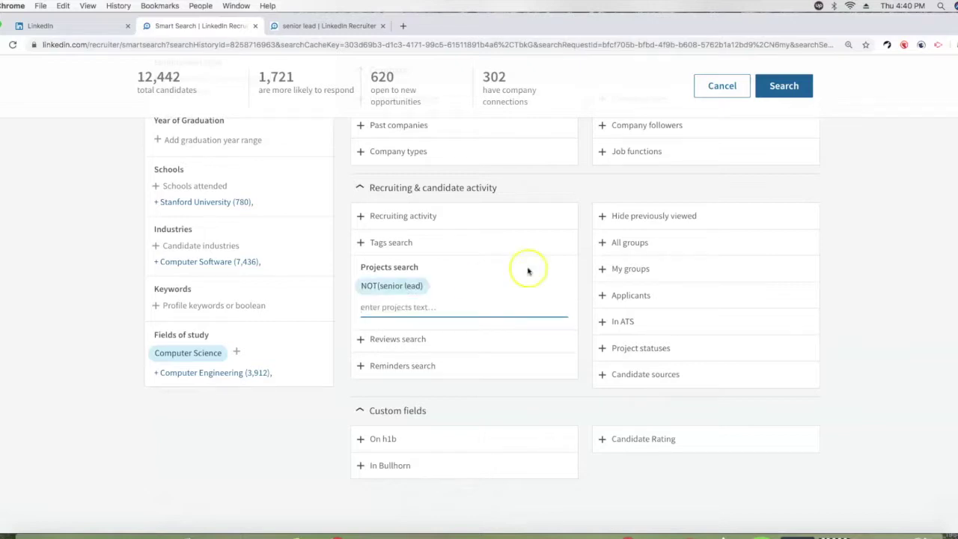
{"action": "left_click", "coordinate": [783, 86]}
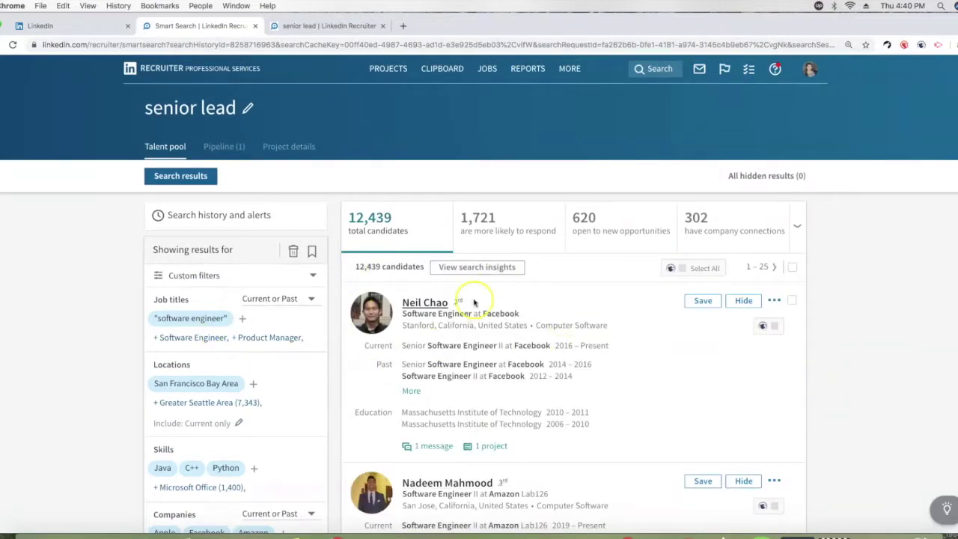
Remove the NOT(senior lead) project filter, restoring 12,442 results with Steve on top.
{"action": "scroll", "coordinate": [622, 381], "scroll_direction": "down", "scroll_amount": 2}
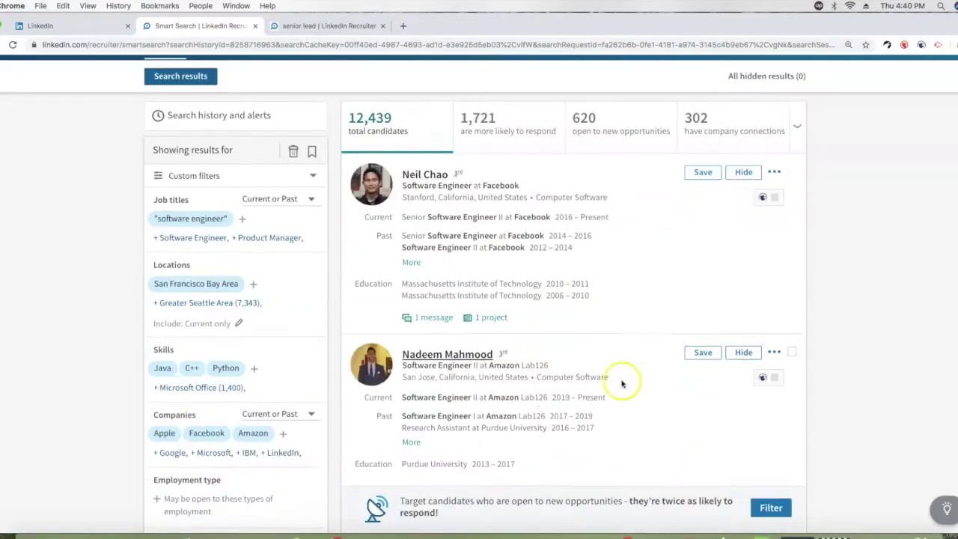
{"action": "scroll", "coordinate": [629, 388], "scroll_direction": "down", "scroll_amount": 1}
{"action": "scroll", "coordinate": [628, 388], "scroll_direction": "down", "scroll_amount": 3}
{"action": "scroll", "coordinate": [628, 388], "scroll_direction": "down", "scroll_amount": 2}
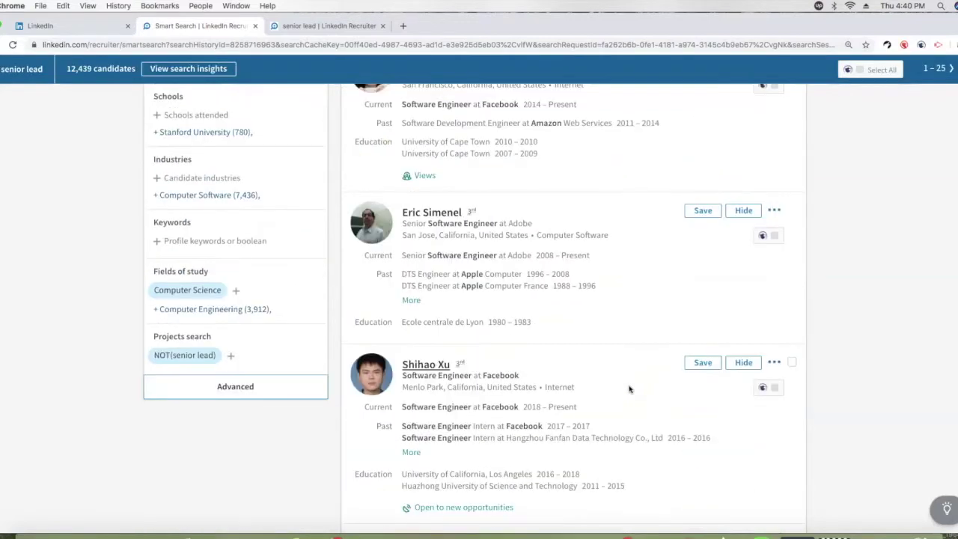
{"action": "scroll", "coordinate": [628, 388], "scroll_direction": "up", "scroll_amount": 3}
{"action": "scroll", "coordinate": [523, 411], "scroll_direction": "down", "scroll_amount": 1}
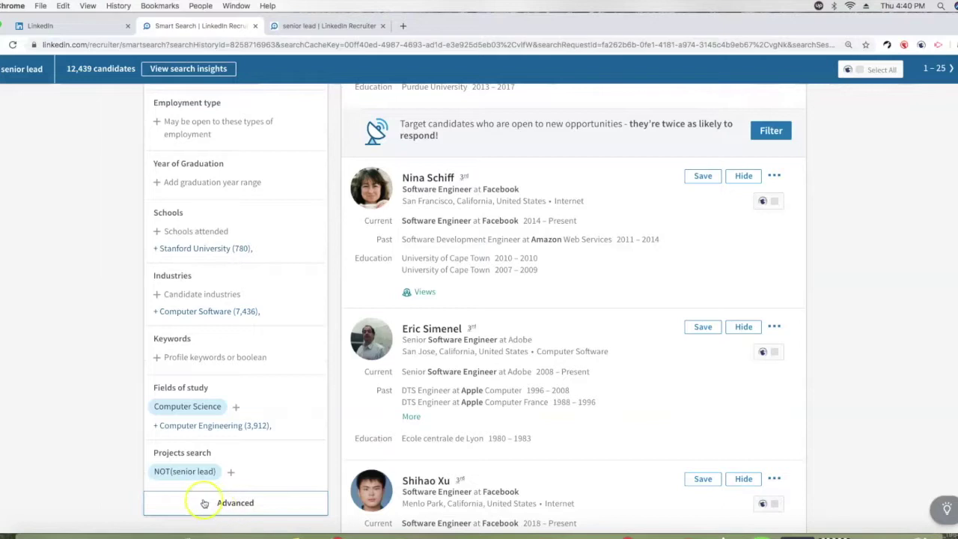
{"action": "left_click", "coordinate": [213, 471]}
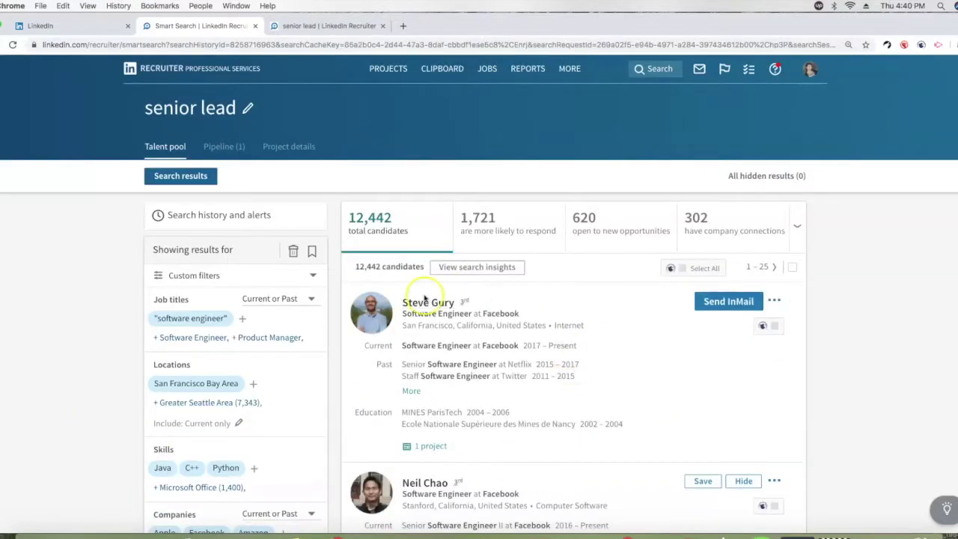
{"action": "scroll", "coordinate": [573, 366], "scroll_direction": "down", "scroll_amount": 3}
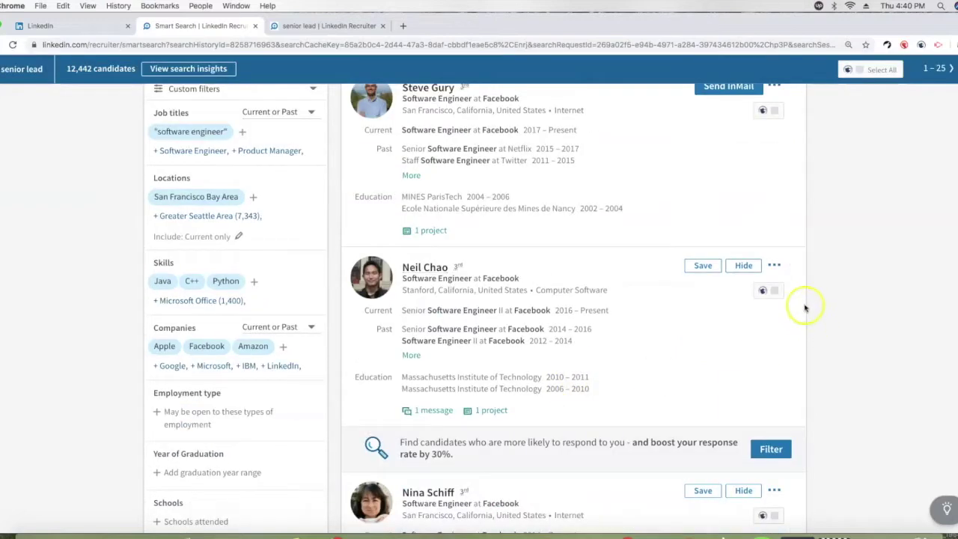
{"action": "scroll", "coordinate": [681, 369], "scroll_direction": "down", "scroll_amount": 5}
Save the two checked candidates to the senior lead project.
{"action": "left_click", "coordinate": [792, 295]}
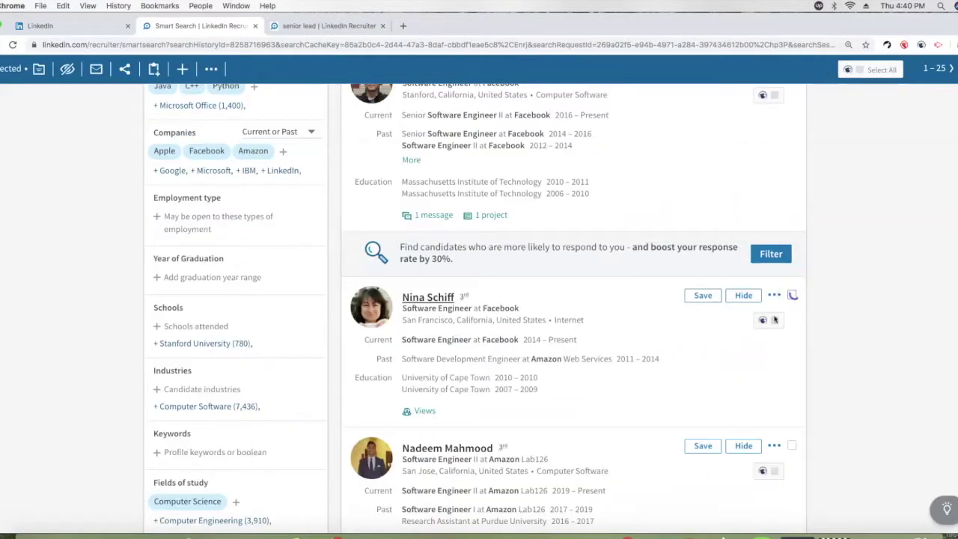
{"action": "scroll", "coordinate": [610, 416], "scroll_direction": "up", "scroll_amount": 10}
{"action": "left_click", "coordinate": [585, 267]}
{"action": "left_click", "coordinate": [628, 328]}
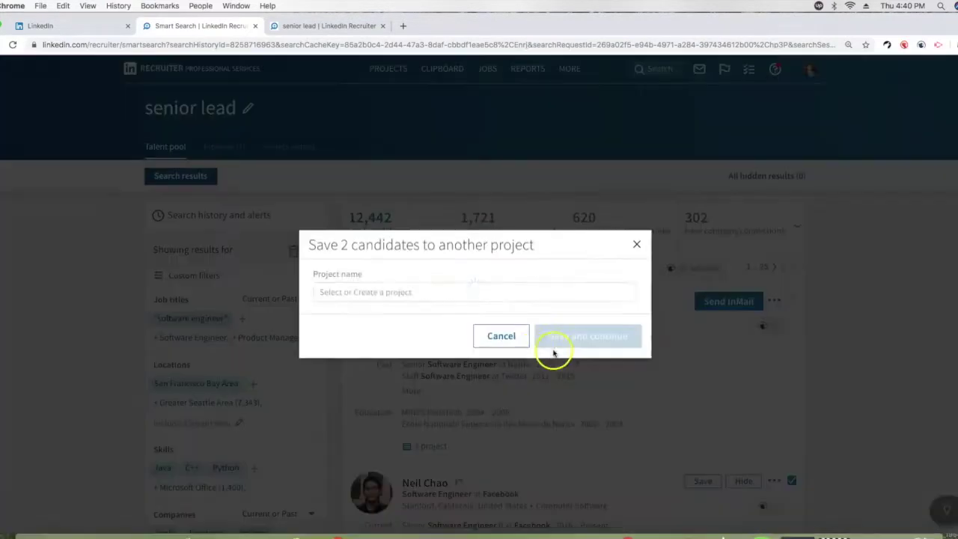
{"action": "left_click", "coordinate": [357, 345]}
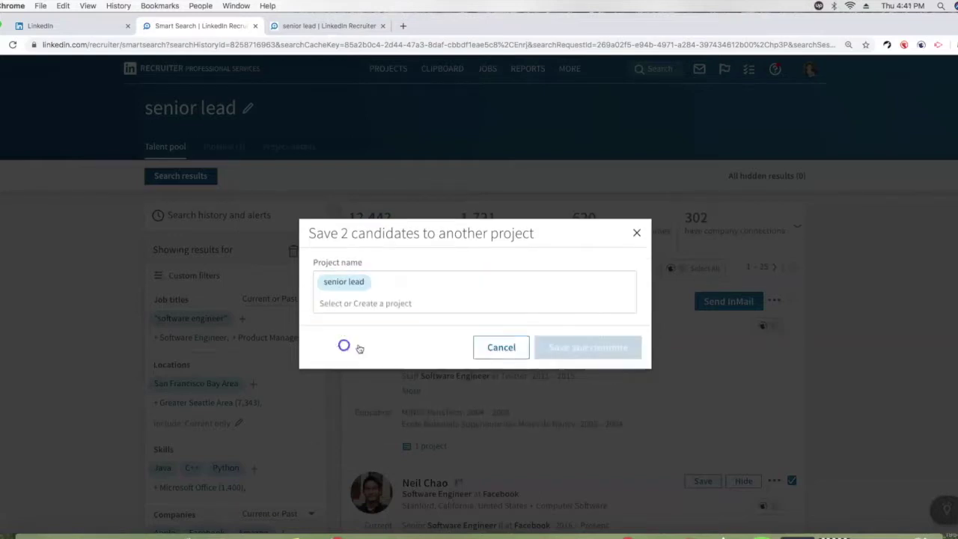
{"action": "left_click", "coordinate": [588, 345]}
Clear the check from the first saved candidate.
{"action": "scroll", "coordinate": [629, 413], "scroll_direction": "down", "scroll_amount": 3}
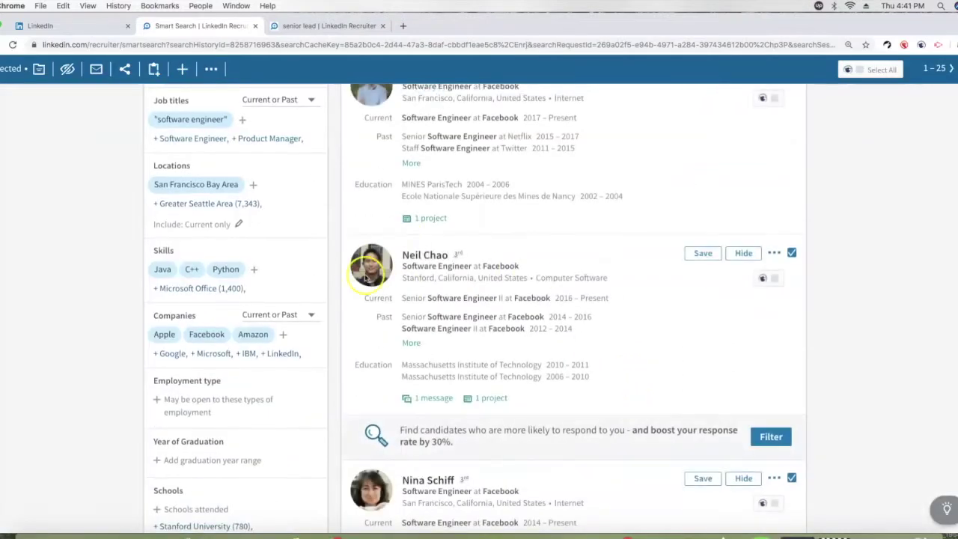
{"action": "scroll", "coordinate": [596, 396], "scroll_direction": "down", "scroll_amount": 1}
{"action": "scroll", "coordinate": [596, 396], "scroll_direction": "down", "scroll_amount": 2}
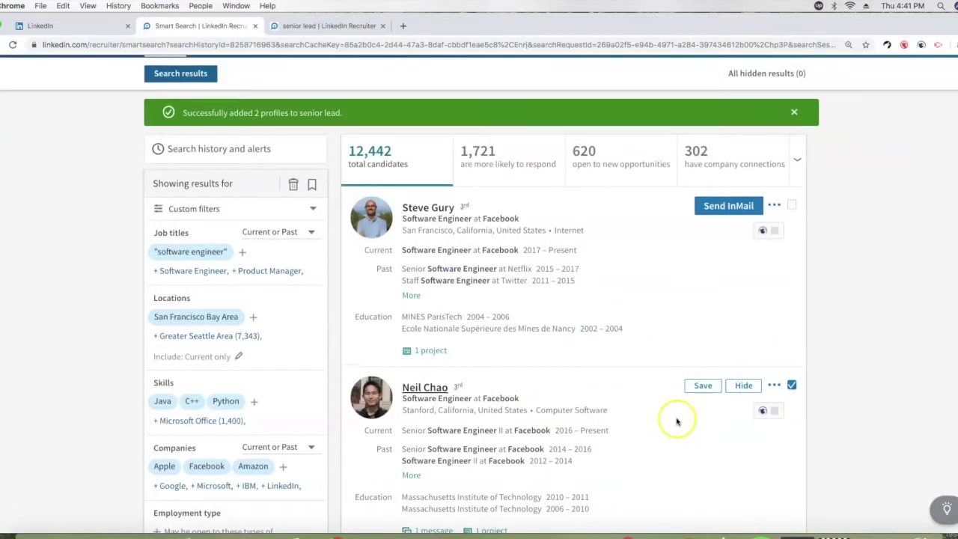
{"action": "scroll", "coordinate": [788, 385], "scroll_direction": "down", "scroll_amount": 3}
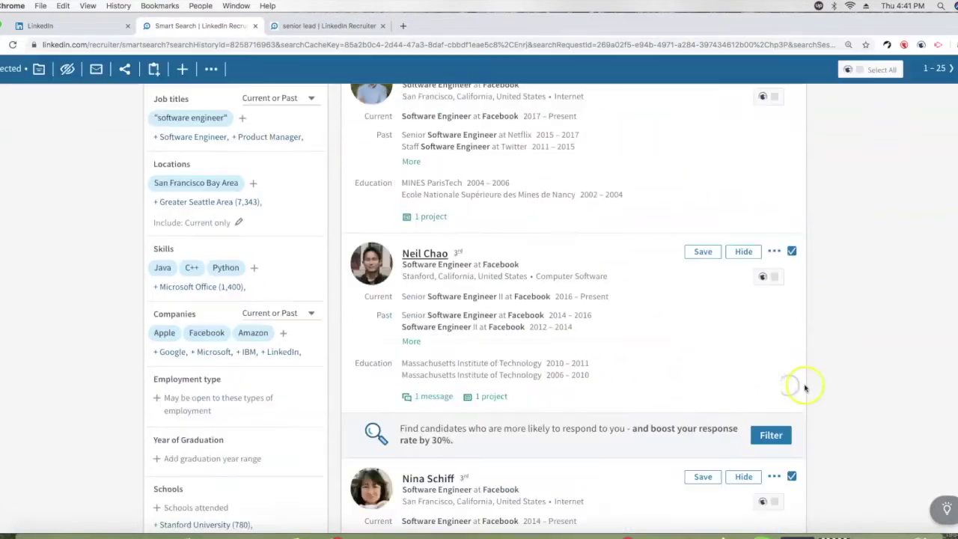
{"action": "left_click", "coordinate": [791, 251]}
{"action": "left_click", "coordinate": [796, 476]}
{"action": "left_click", "coordinate": [795, 477]}
{"action": "scroll", "coordinate": [389, 441], "scroll_direction": "down", "scroll_amount": 5}
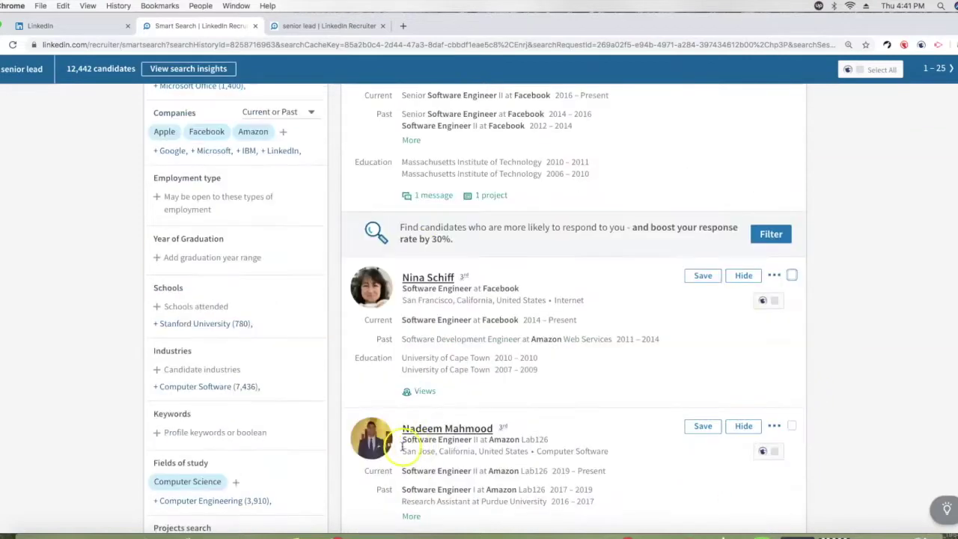
{"action": "scroll", "coordinate": [302, 434], "scroll_direction": "down", "scroll_amount": 2}
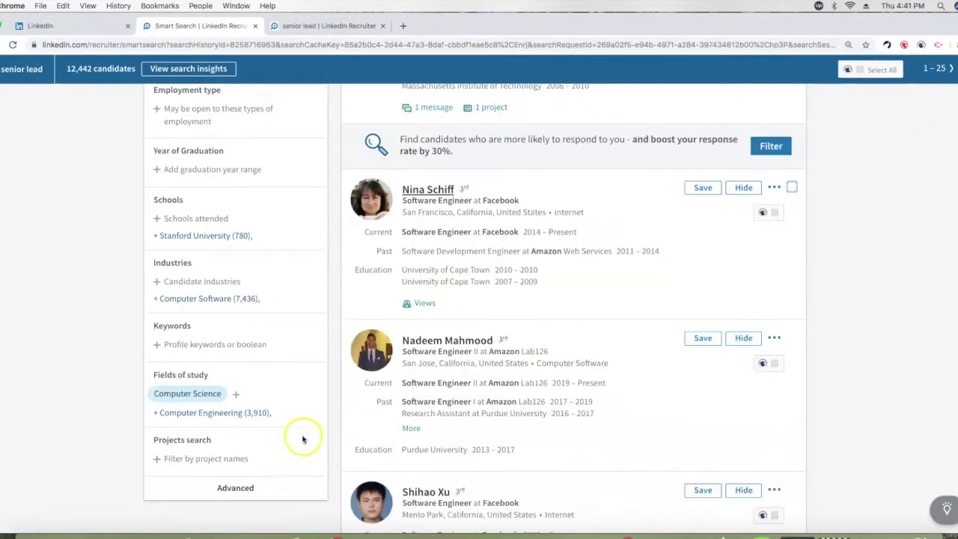
{"action": "left_click", "coordinate": [203, 457]}
{"action": "type", "text": "NOT(senior"}
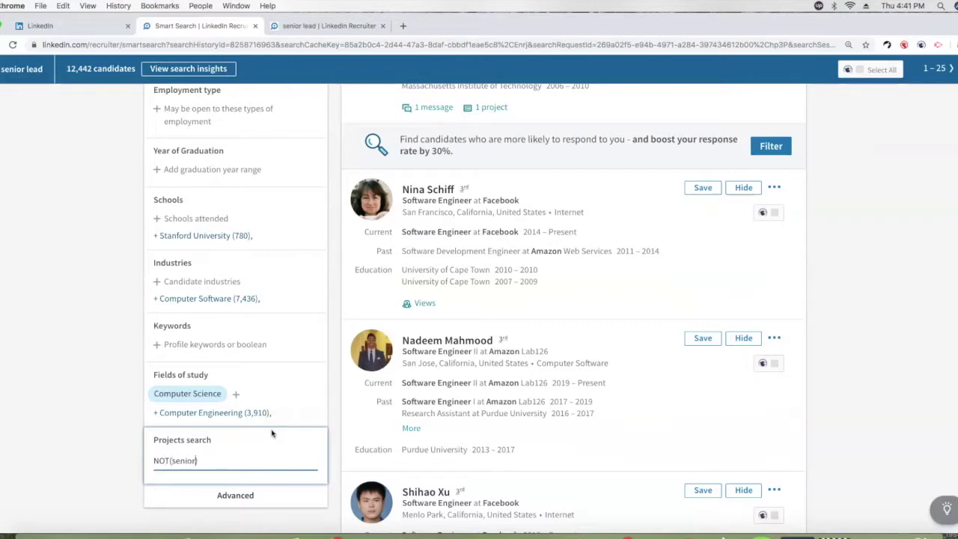
{"action": "type", "text": "d"}
{"action": "key", "text": "Return"}
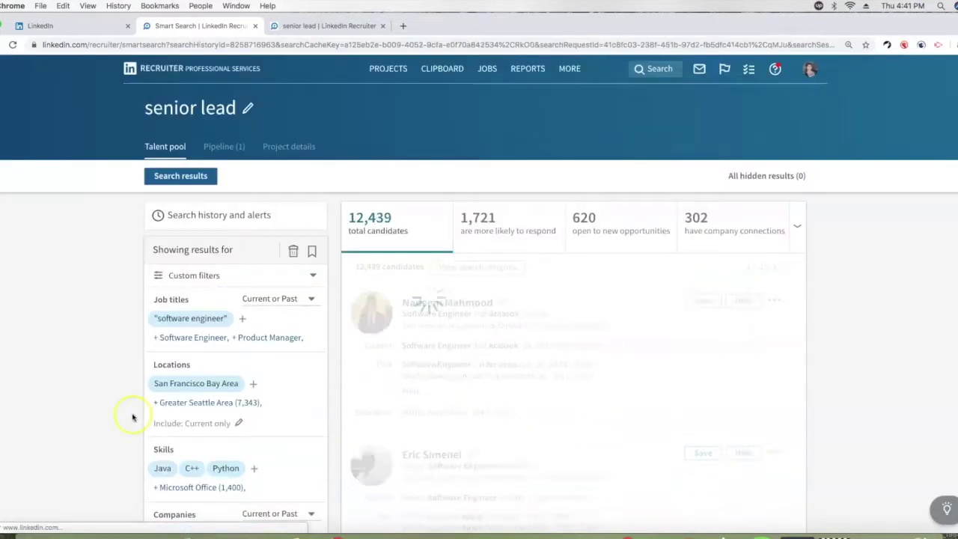
{"action": "scroll", "coordinate": [507, 368], "scroll_direction": "down", "scroll_amount": 3}
{"action": "scroll", "coordinate": [523, 368], "scroll_direction": "down", "scroll_amount": 3}
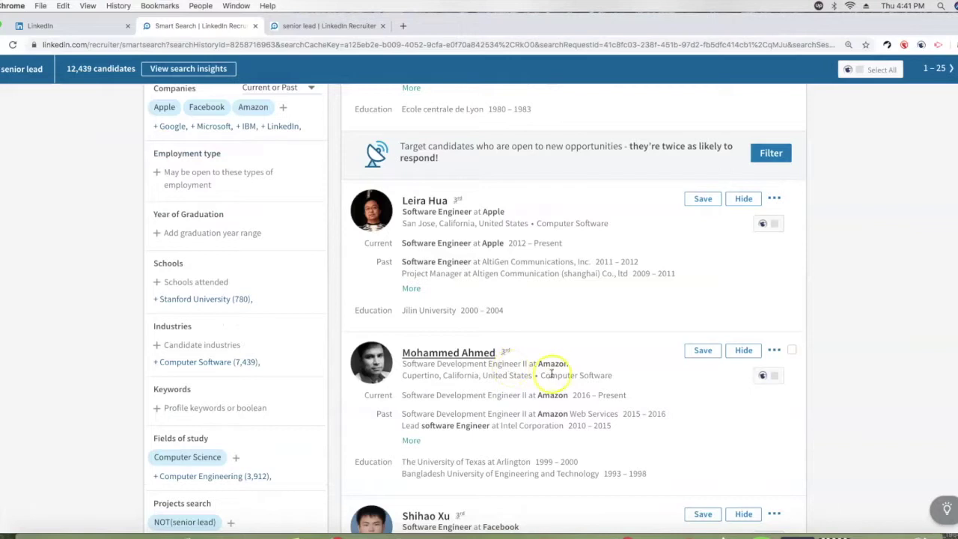
{"action": "scroll", "coordinate": [556, 367], "scroll_direction": "up", "scroll_amount": 3}
{"action": "scroll", "coordinate": [593, 378], "scroll_direction": "up", "scroll_amount": 3}
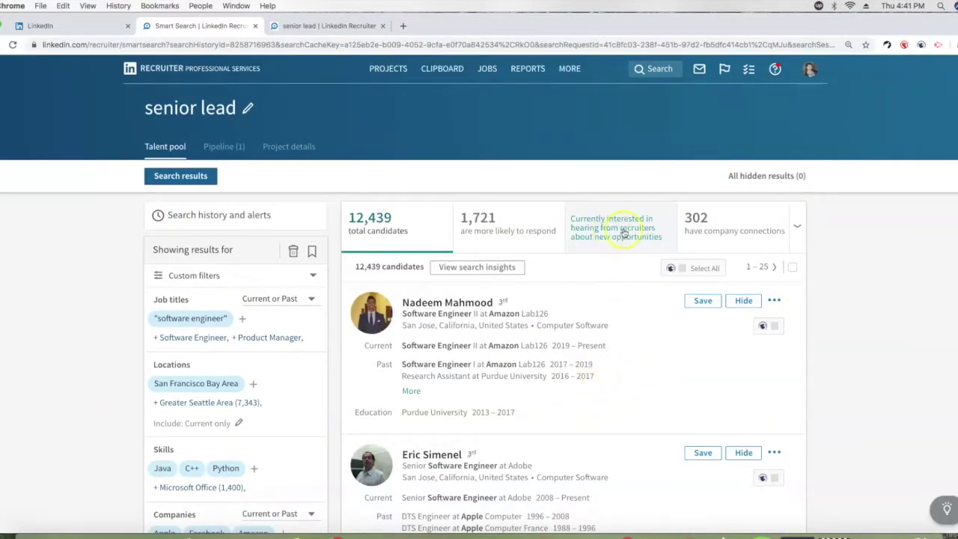
{"action": "left_click", "coordinate": [710, 349]}
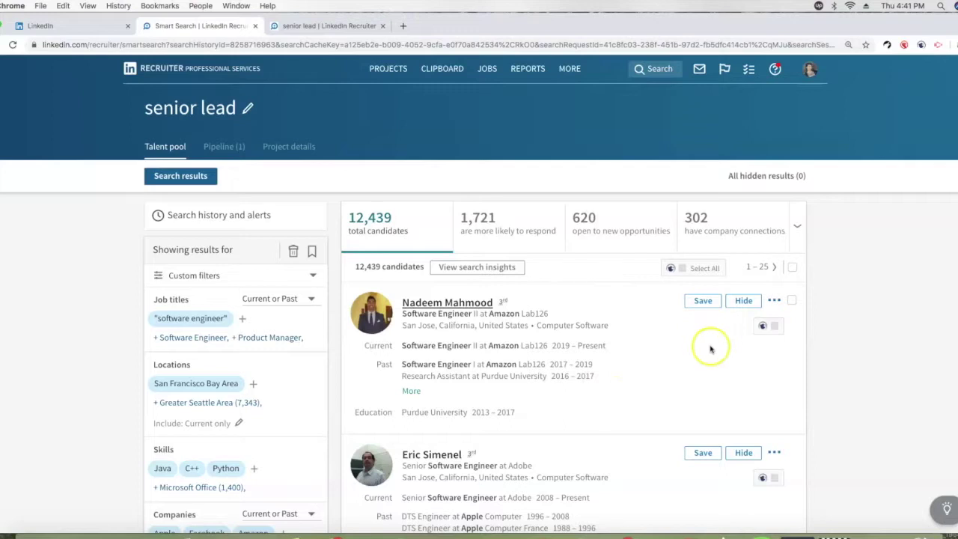
{"action": "left_click", "coordinate": [605, 244]}
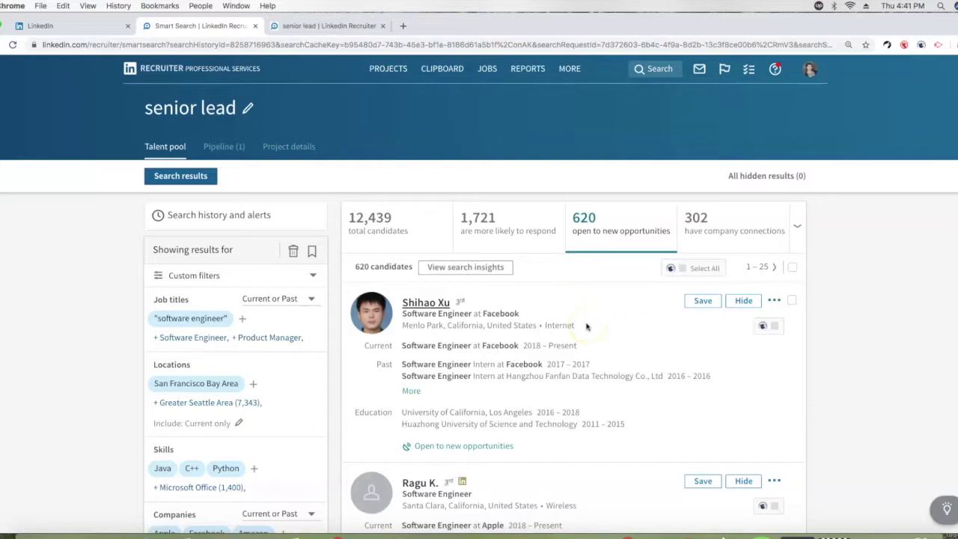
{"action": "scroll", "coordinate": [587, 326], "scroll_direction": "down", "scroll_amount": 5}
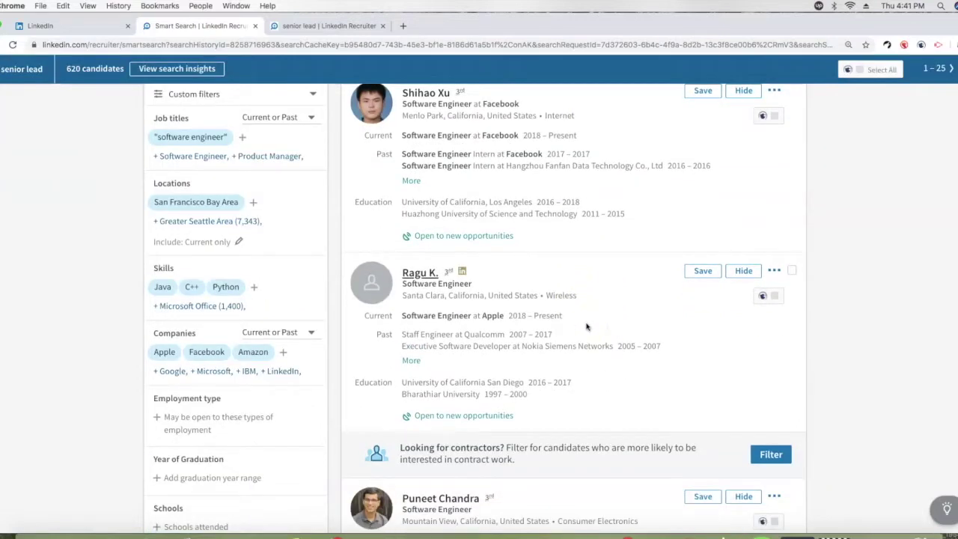
{"action": "scroll", "coordinate": [587, 326], "scroll_direction": "down", "scroll_amount": 1}
{"action": "scroll", "coordinate": [580, 331], "scroll_direction": "down", "scroll_amount": 4}
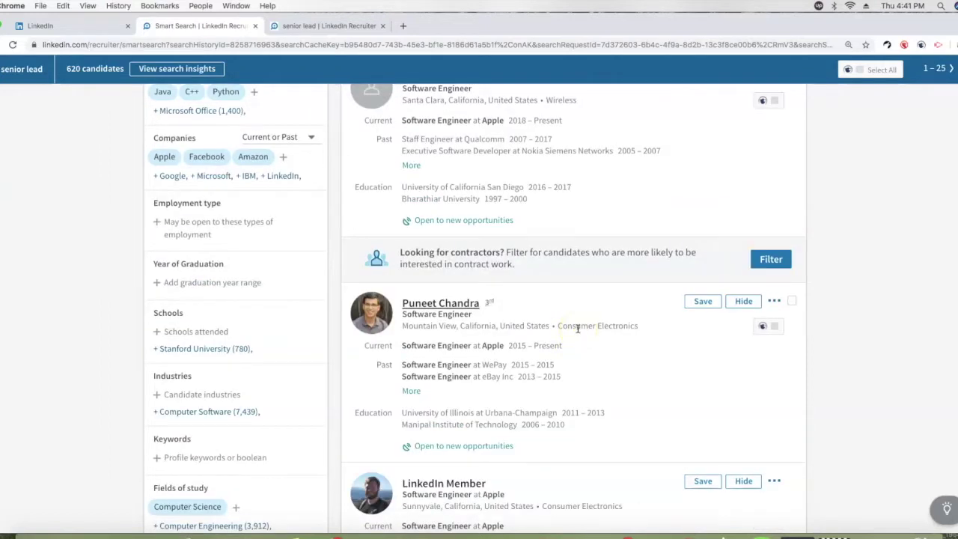
{"action": "scroll", "coordinate": [578, 329], "scroll_direction": "down", "scroll_amount": 8}
{"action": "scroll", "coordinate": [636, 417], "scroll_direction": "up", "scroll_amount": 1}
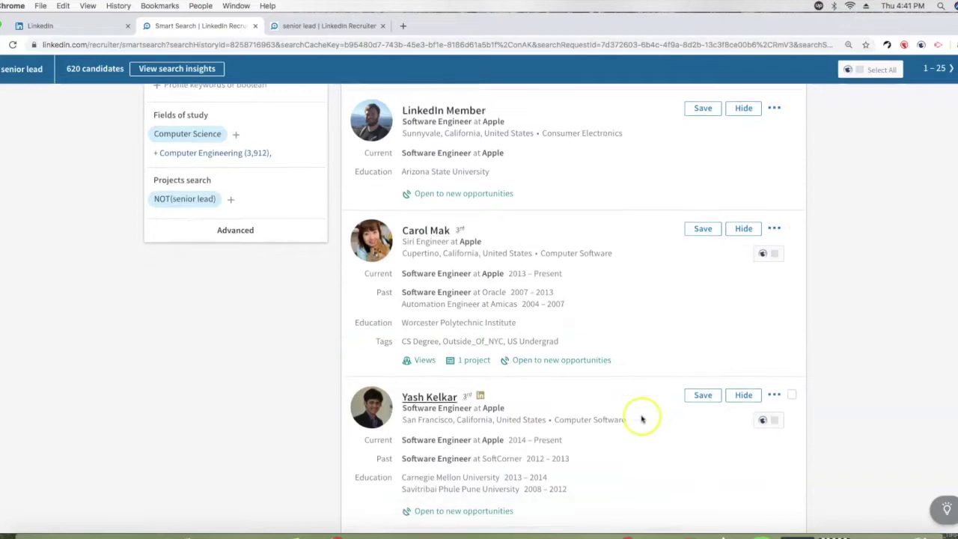
{"action": "scroll", "coordinate": [633, 444], "scroll_direction": "up", "scroll_amount": 8}
{"action": "scroll", "coordinate": [633, 445], "scroll_direction": "up", "scroll_amount": 8}
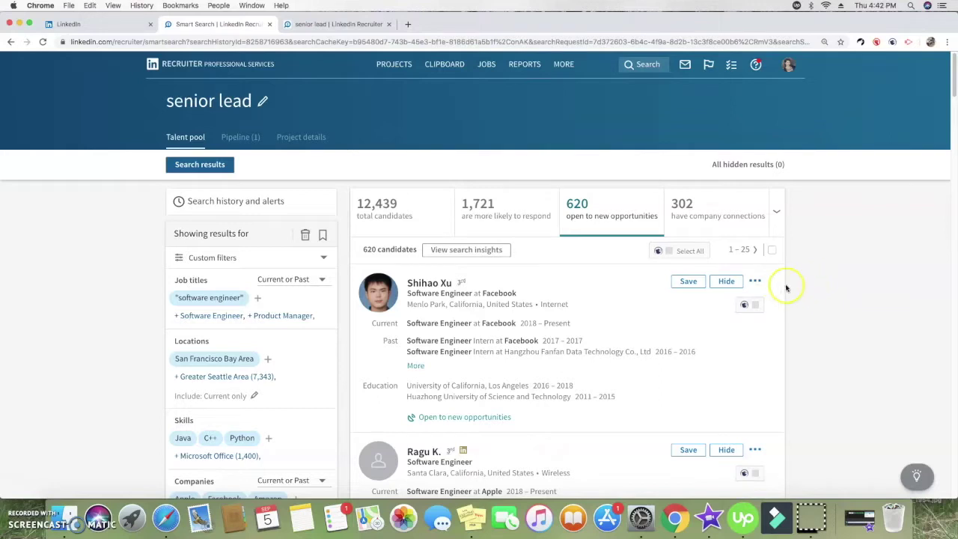
{"action": "left_click", "coordinate": [772, 281]}
{"action": "left_click", "coordinate": [754, 280]}
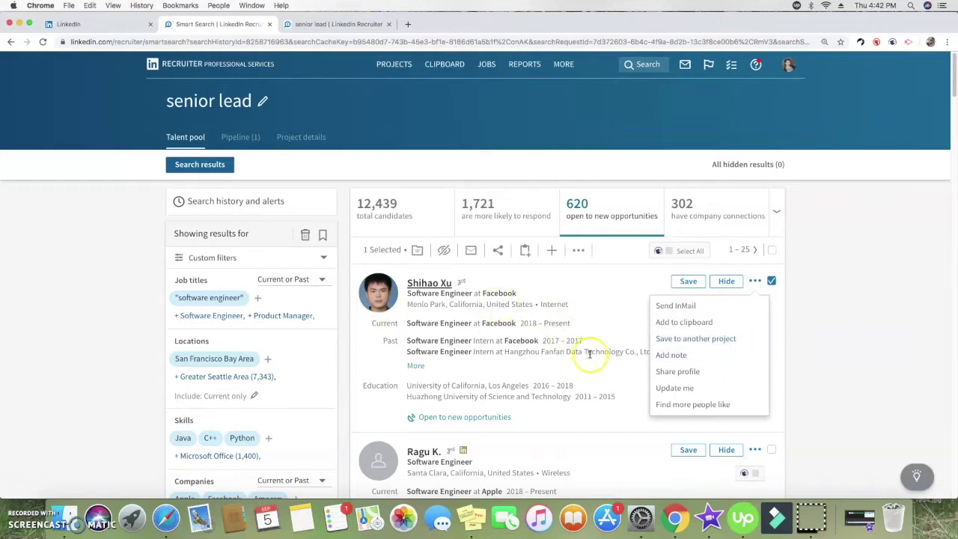
{"action": "left_click", "coordinate": [696, 326]}
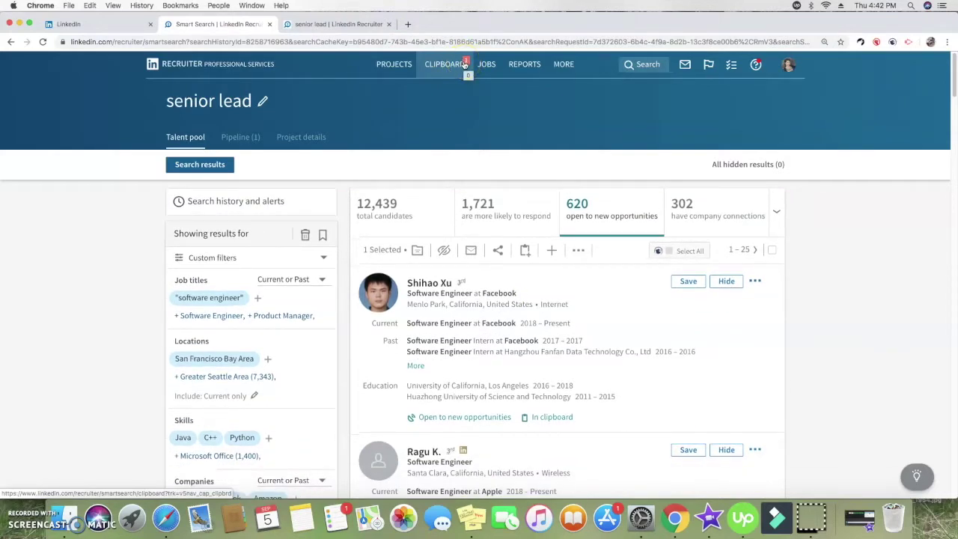
{"action": "left_click", "coordinate": [464, 65]}
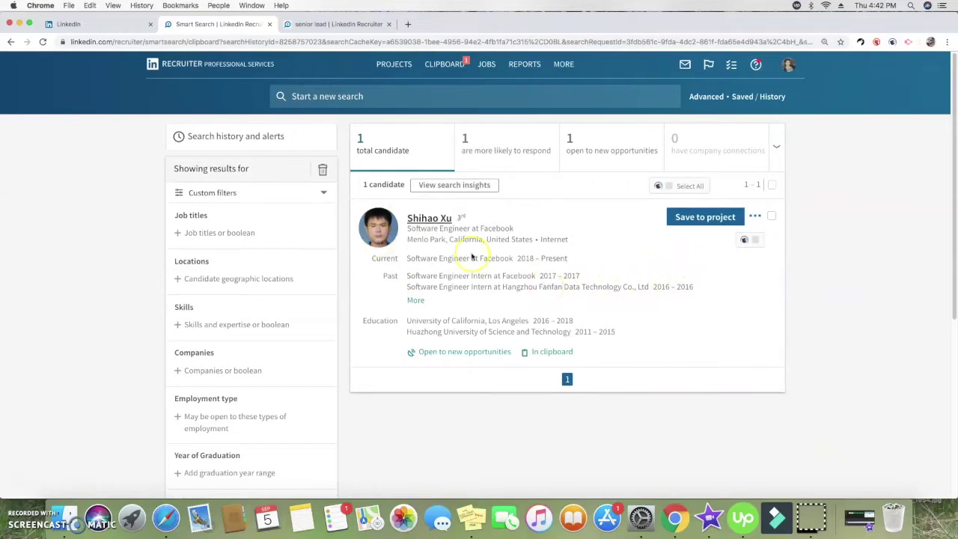
{"action": "left_click", "coordinate": [754, 215]}
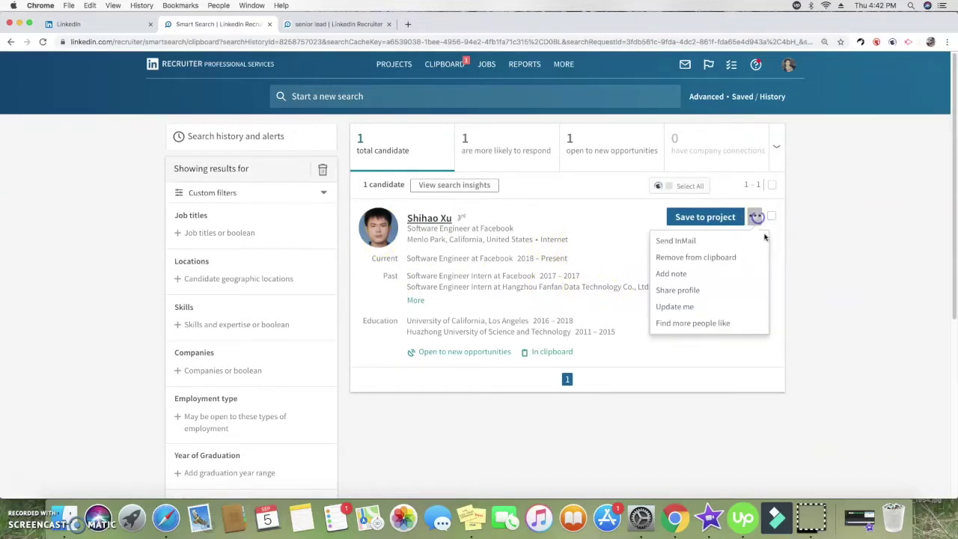
{"action": "left_click", "coordinate": [723, 256]}
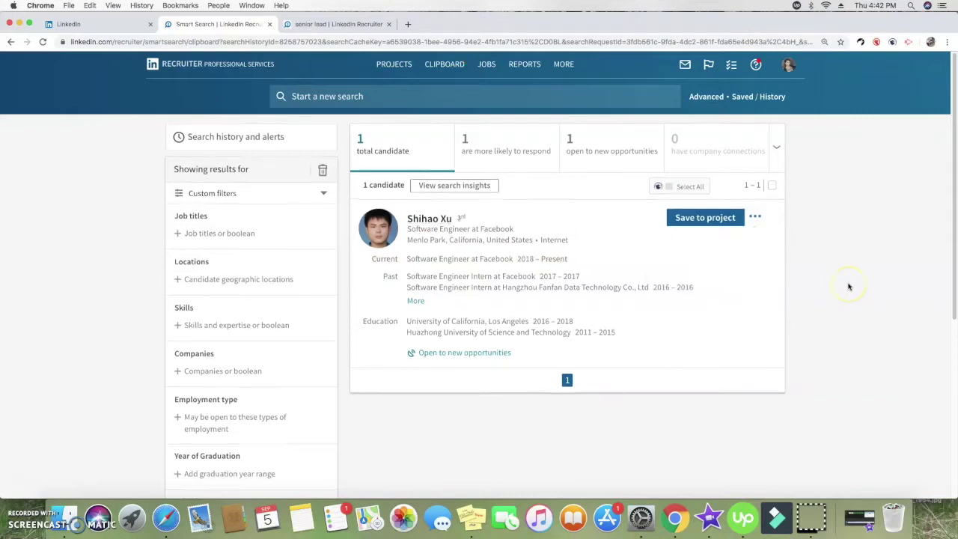
{"action": "left_click", "coordinate": [395, 64]}
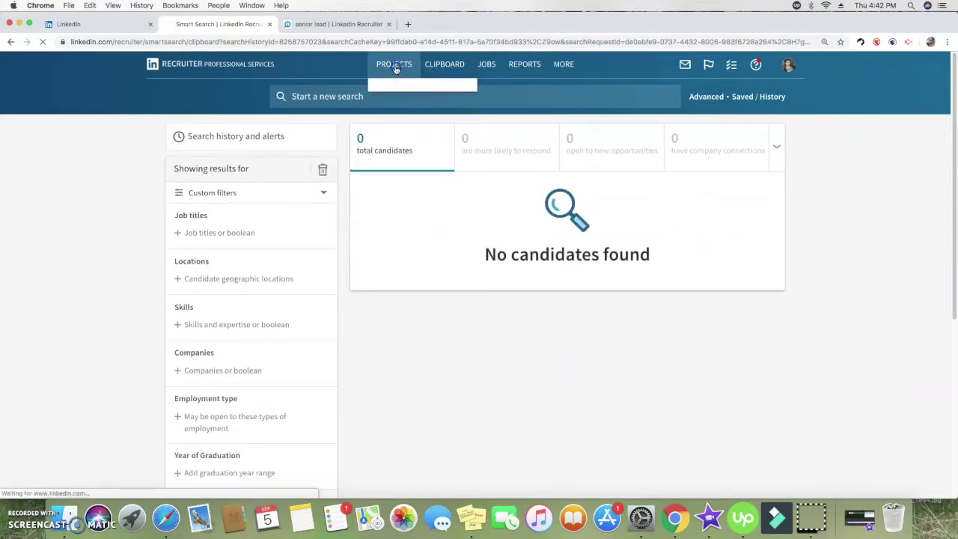